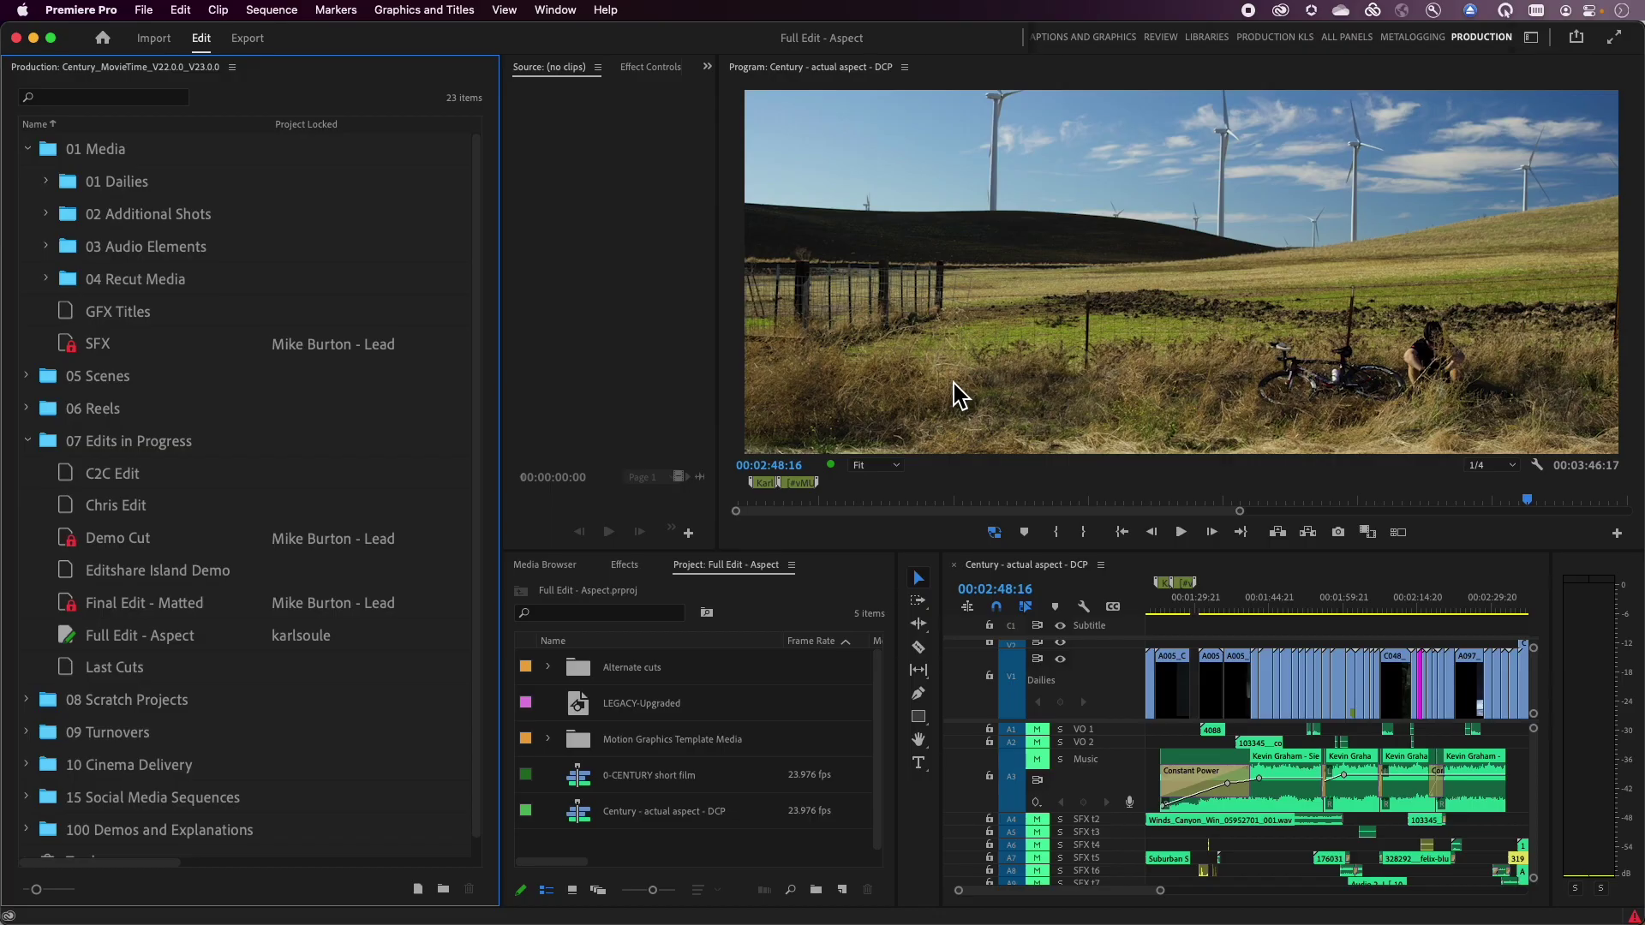
Check the Collaboration preferences from the application's main menu
left_click(272, 352)
left_click(99, 12)
mouse_move(97, 71)
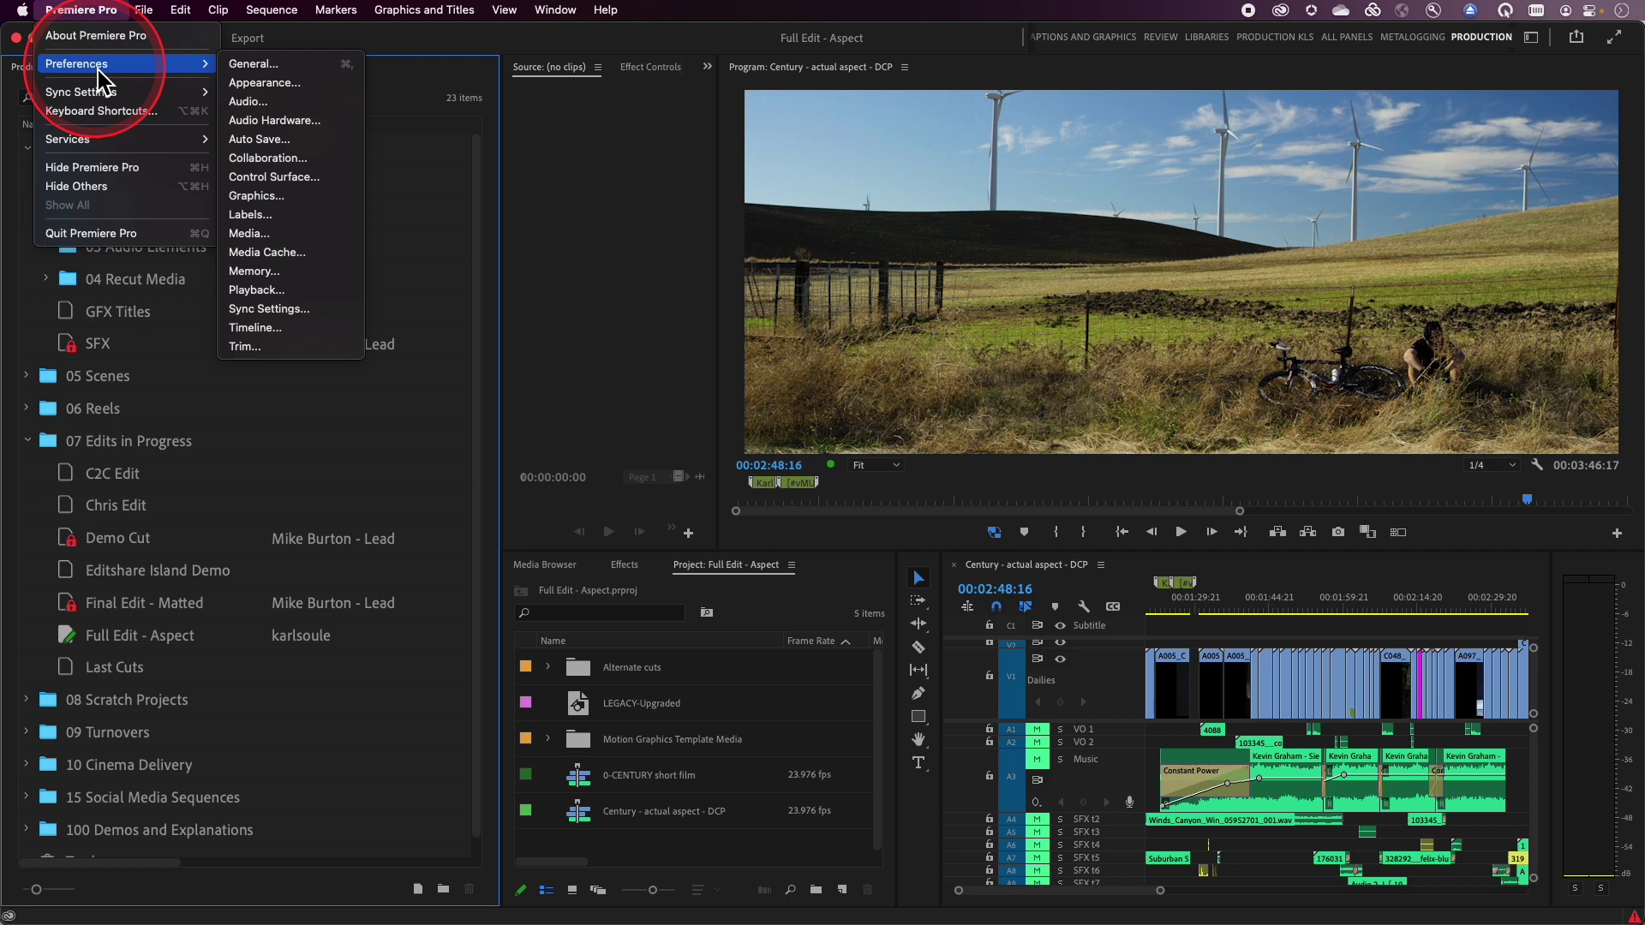
left_click(263, 161)
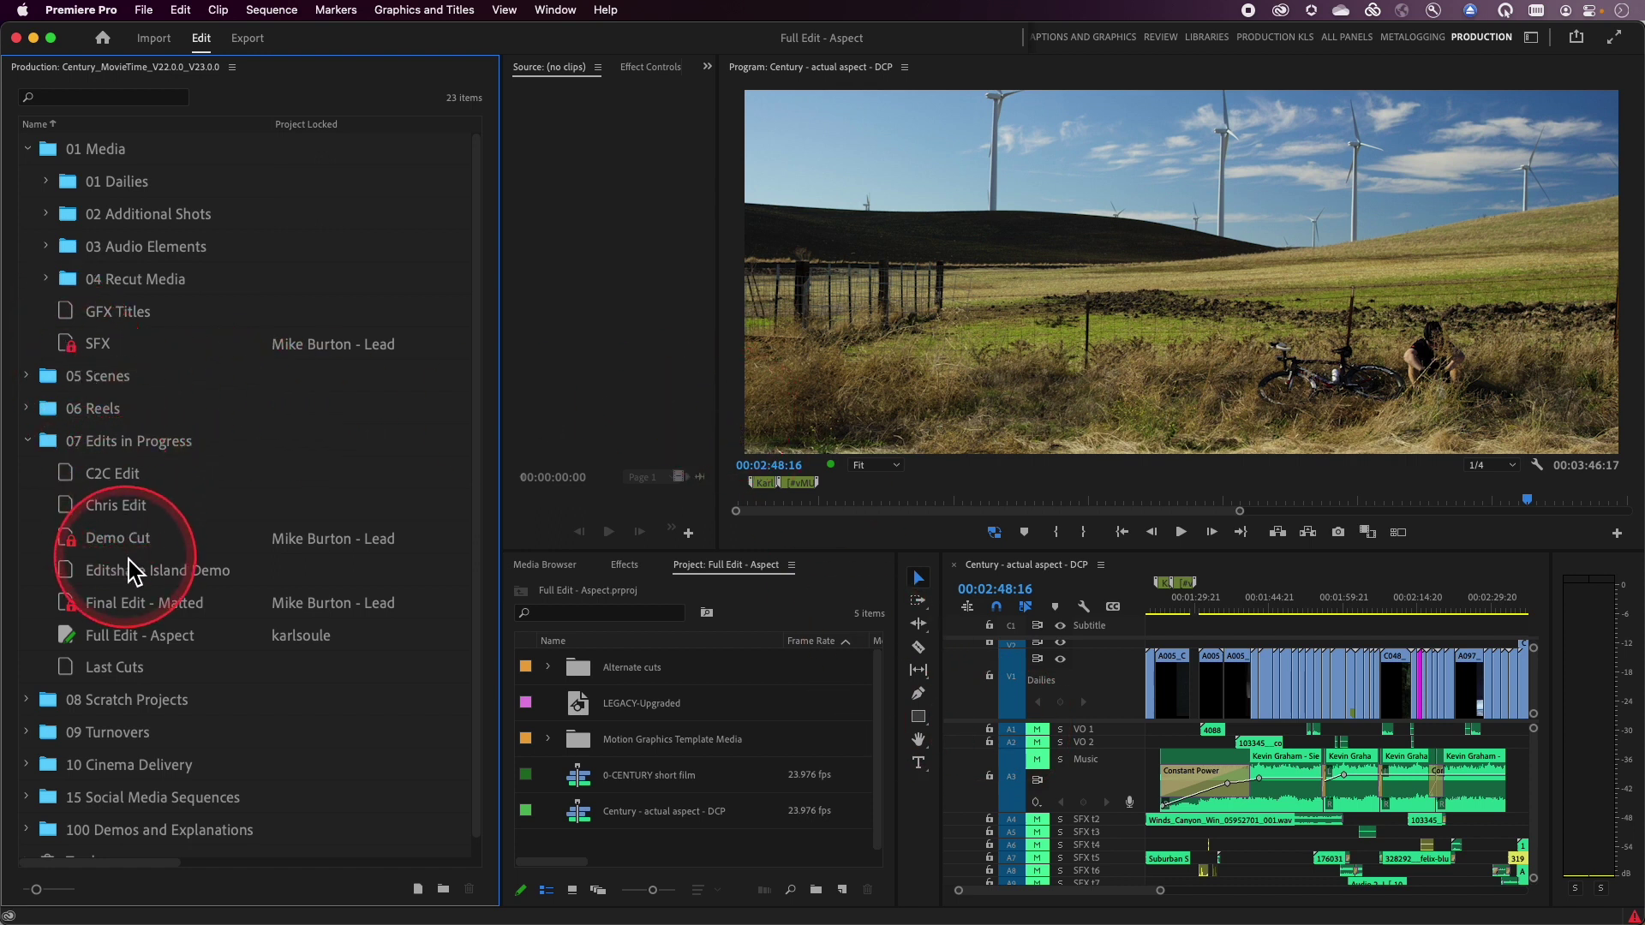
Open the SFX project from the Production panel as a read-only tab
left_click(70, 347)
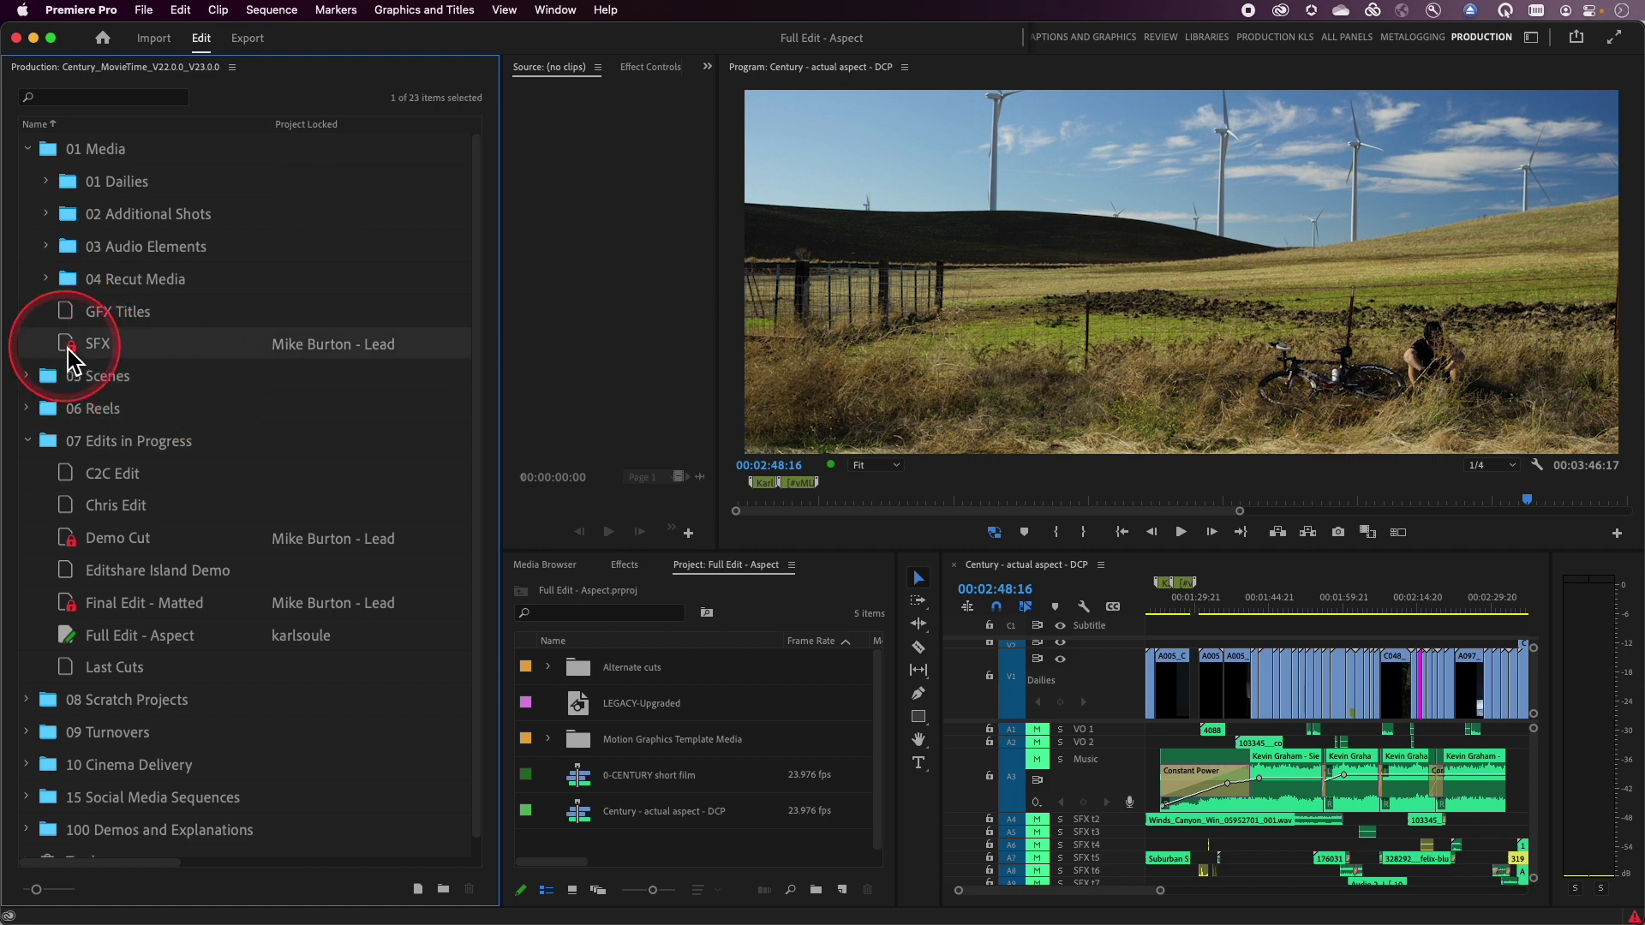
double_click(72, 346)
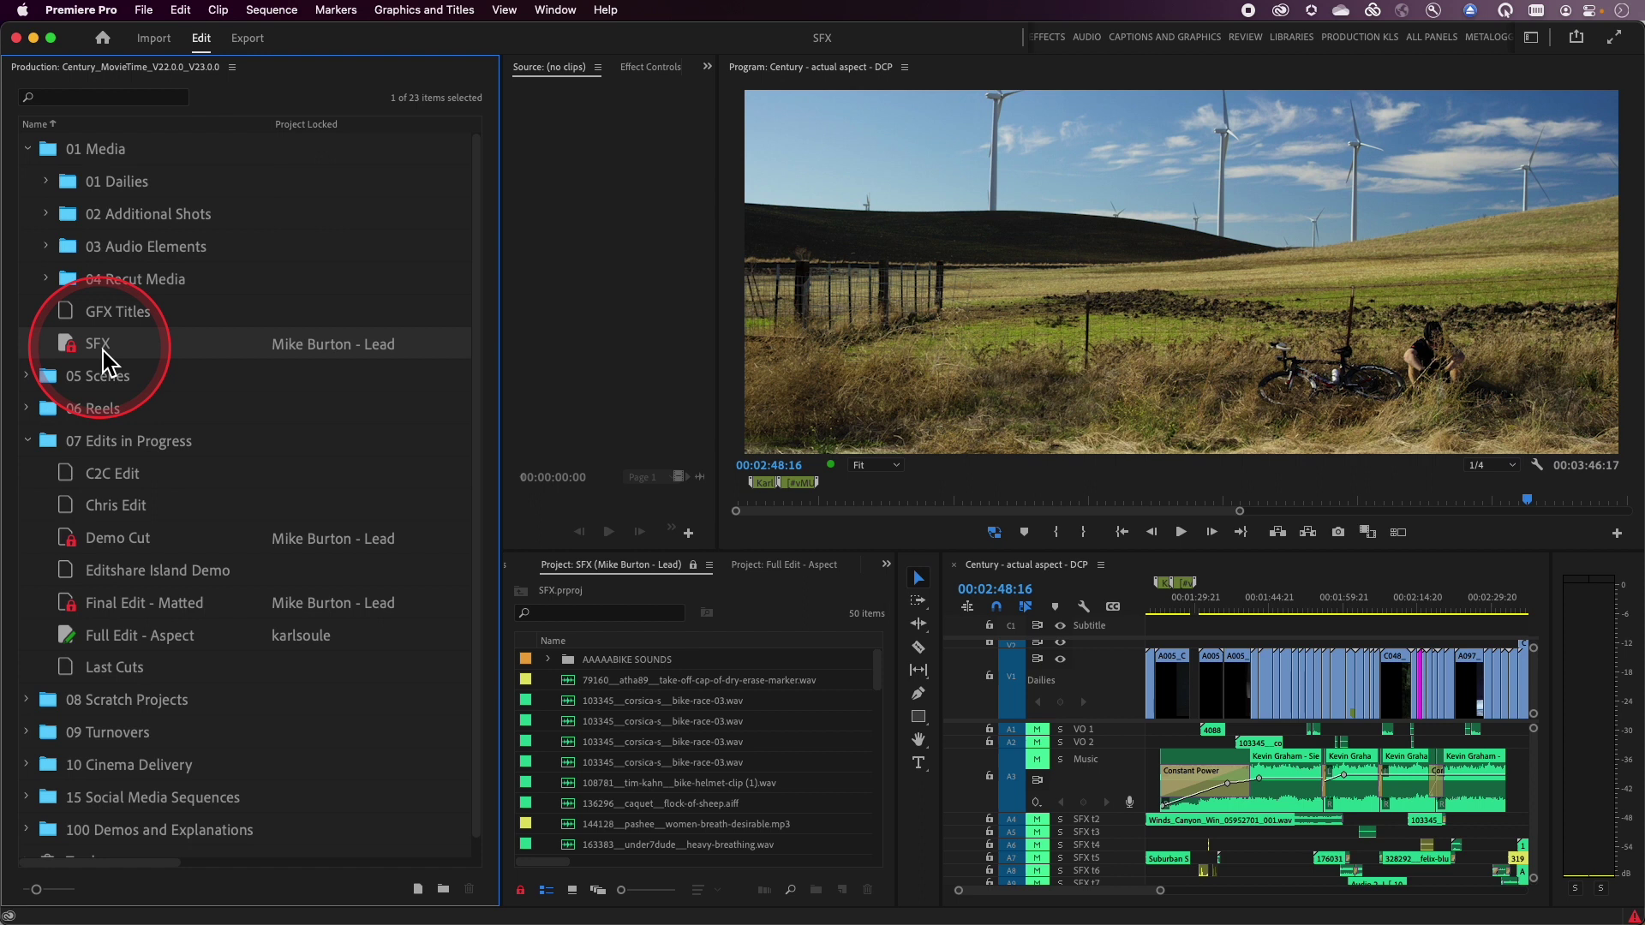
left_click(103, 358)
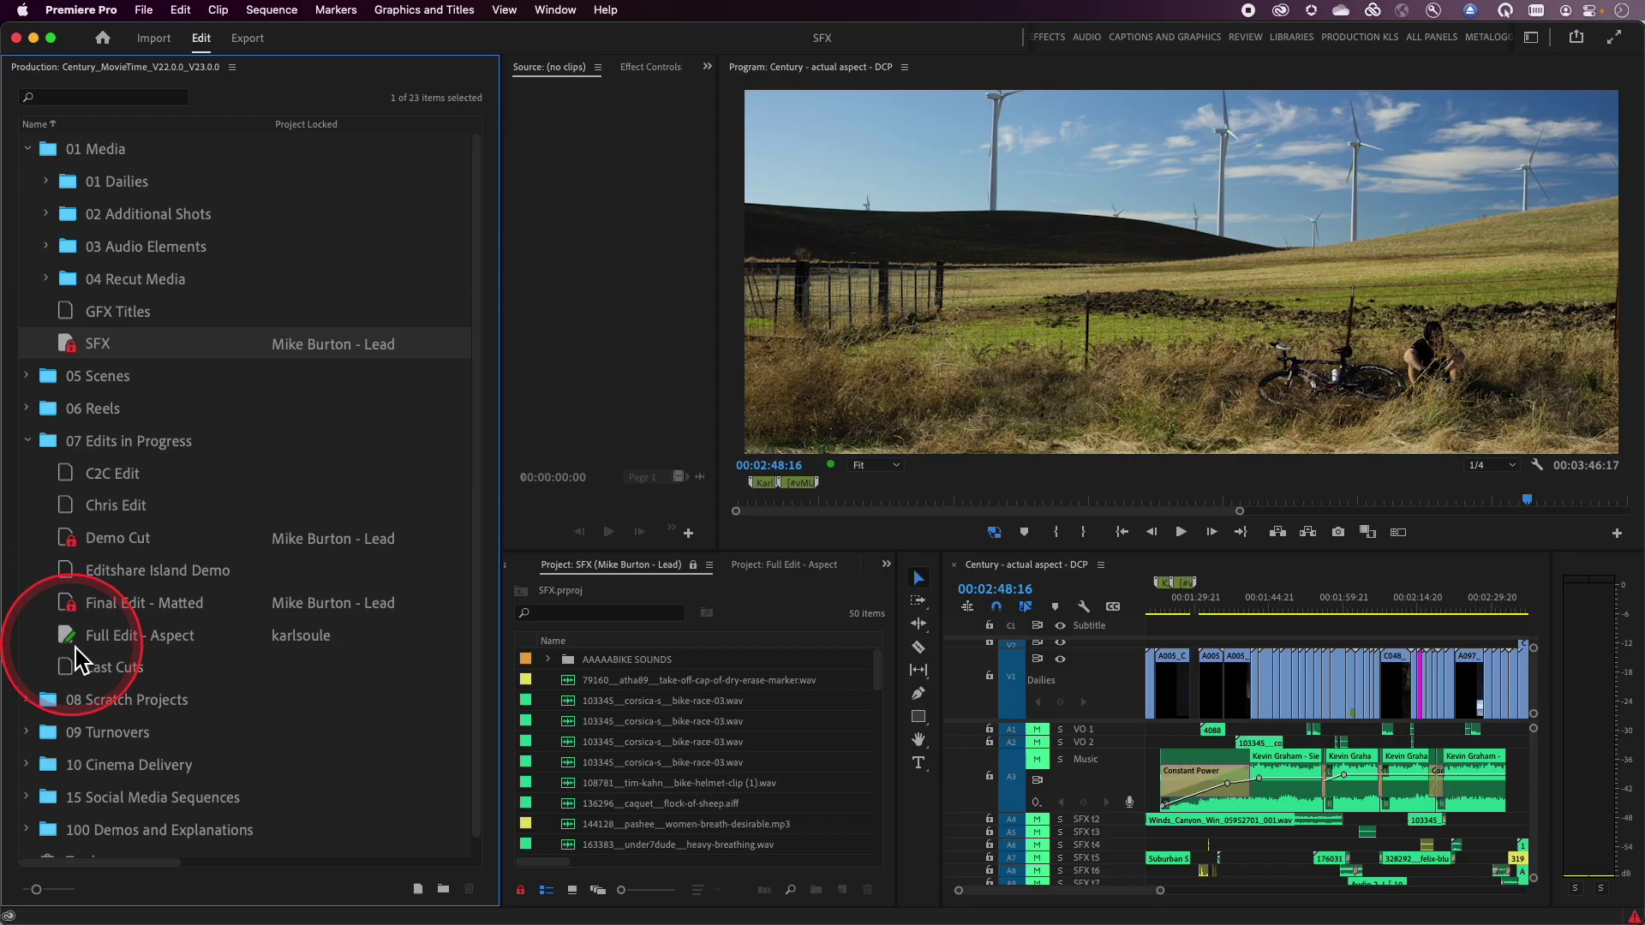
Return to the Full Edit - Aspect project's items and select the 0-CENTURY sequence
left_click(75, 648)
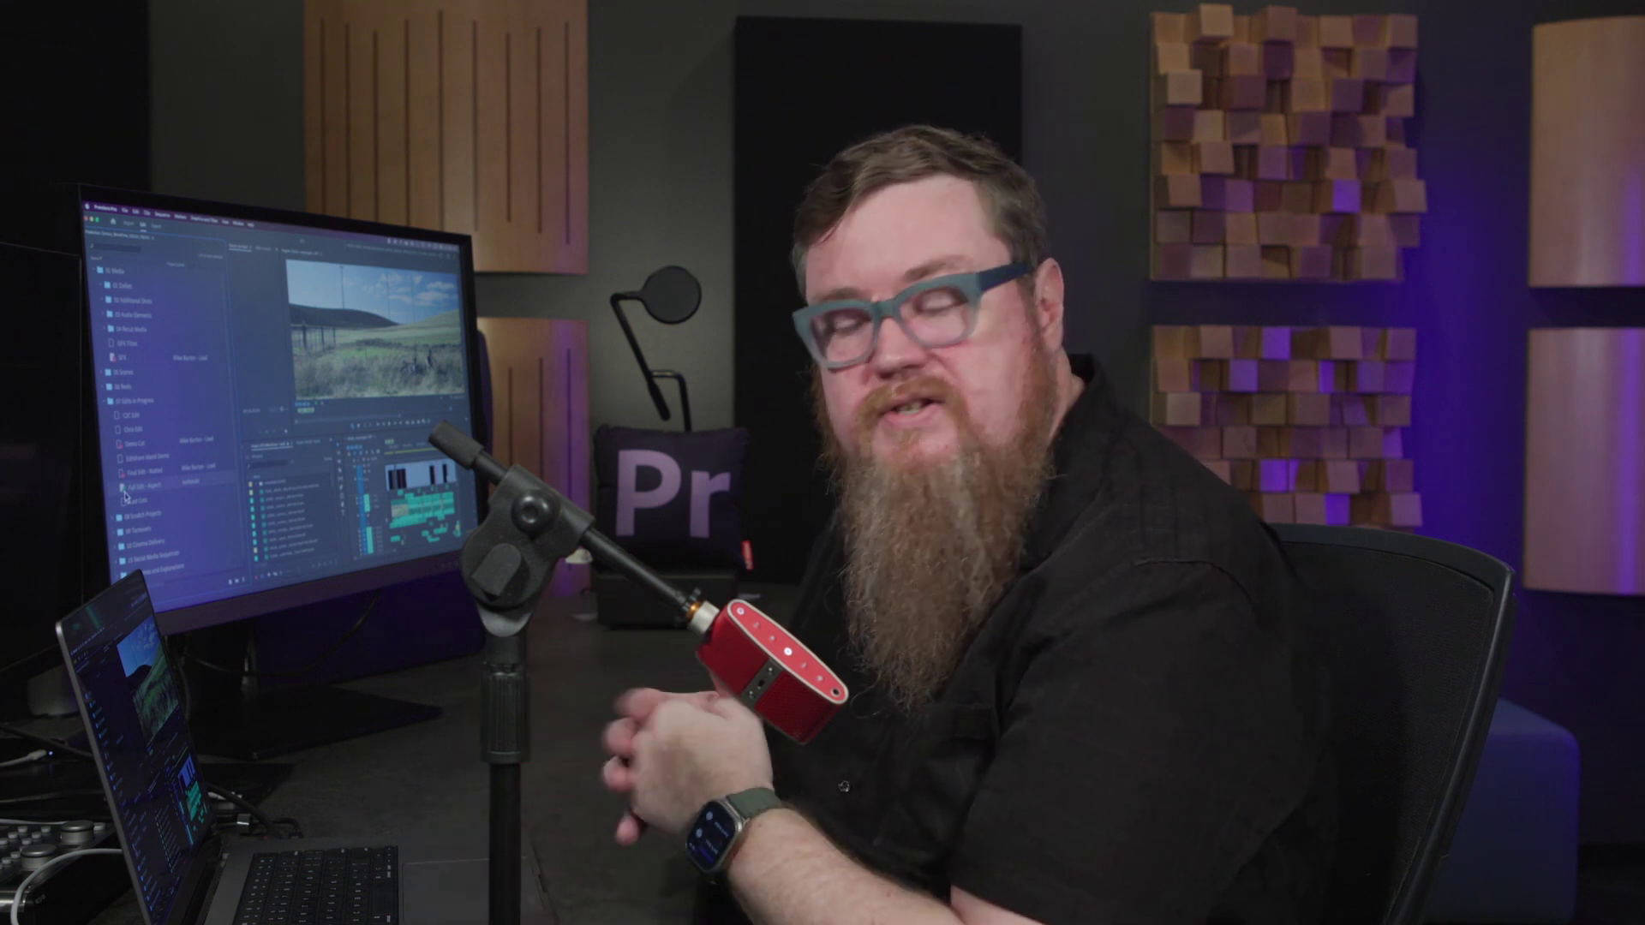
left_click(80, 640)
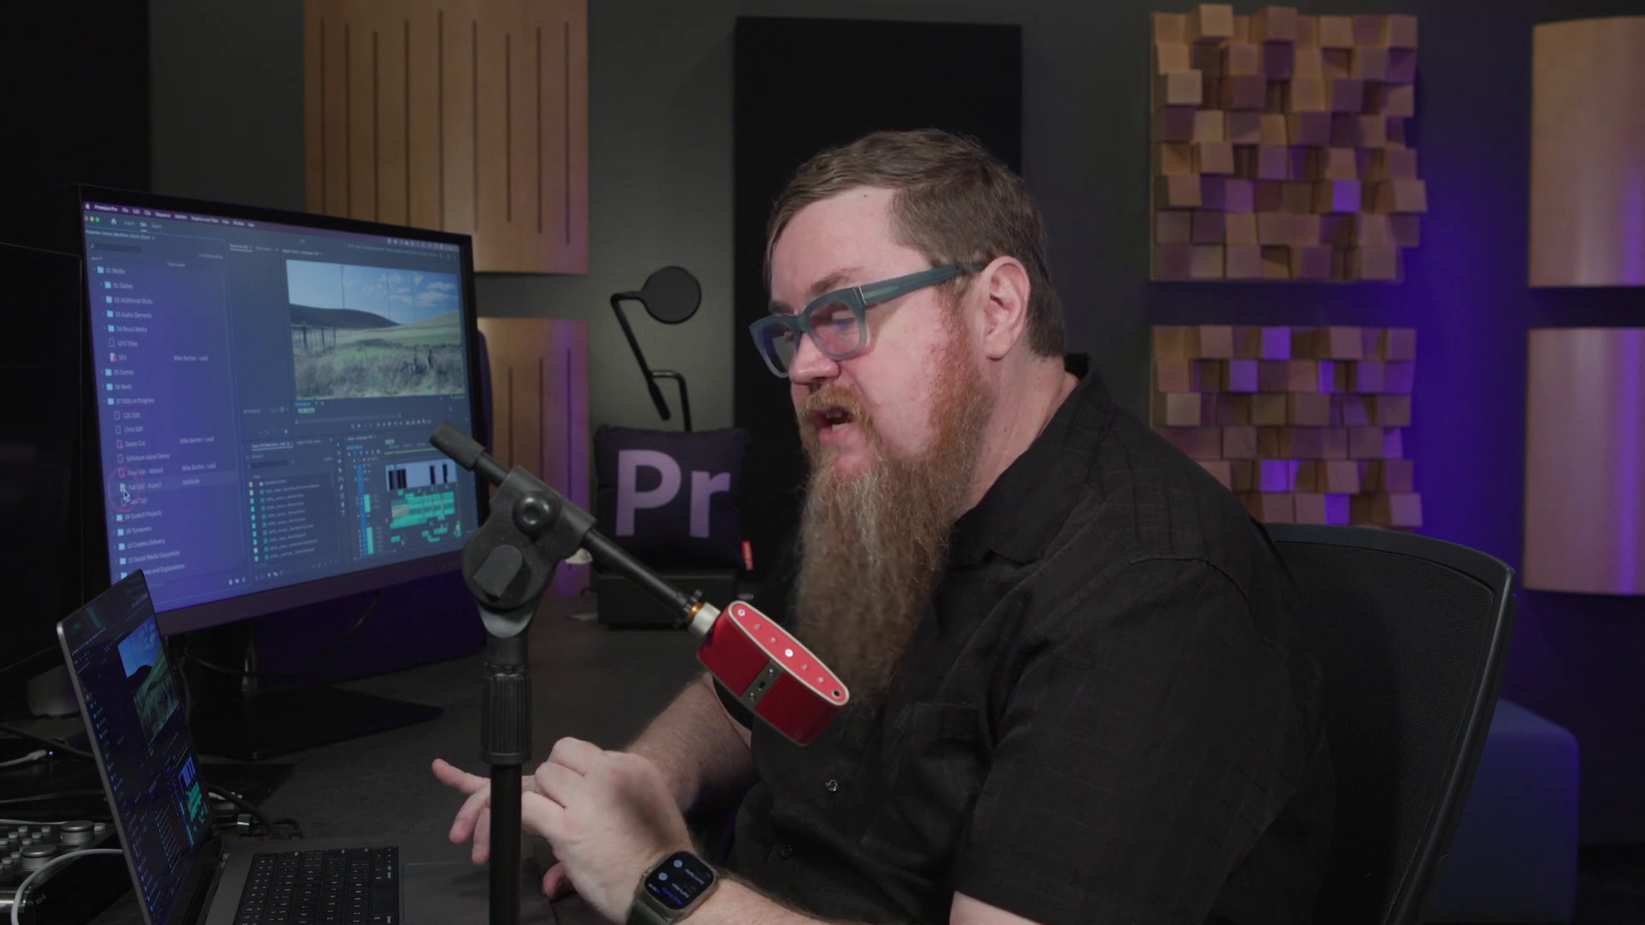
left_click(129, 486)
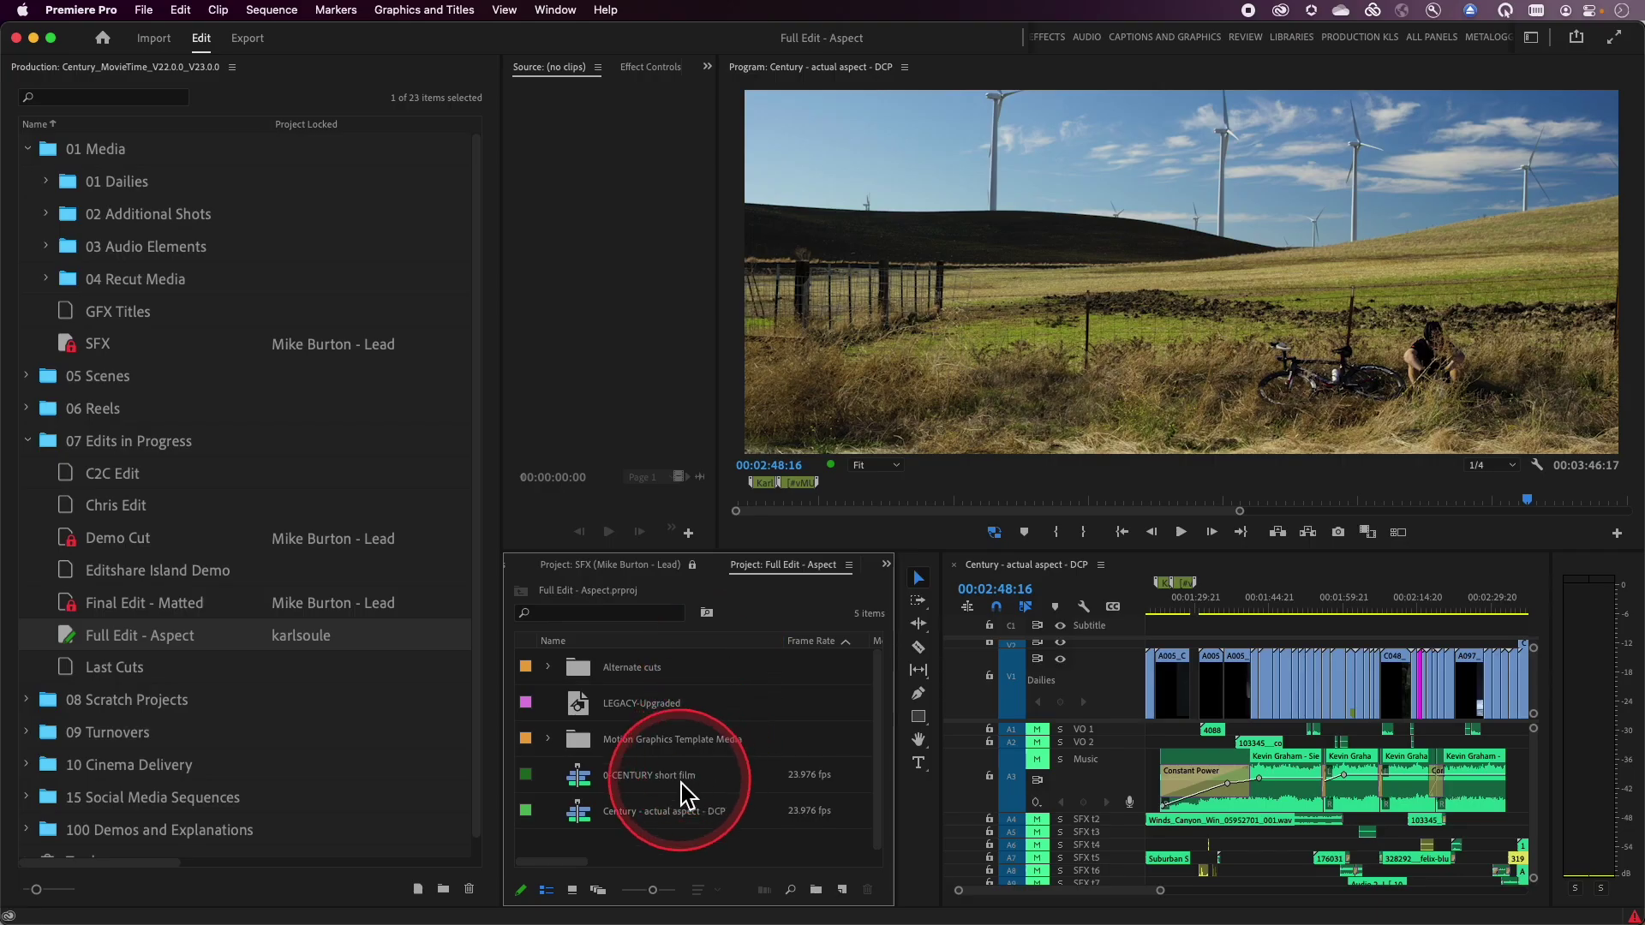
left_click(579, 778)
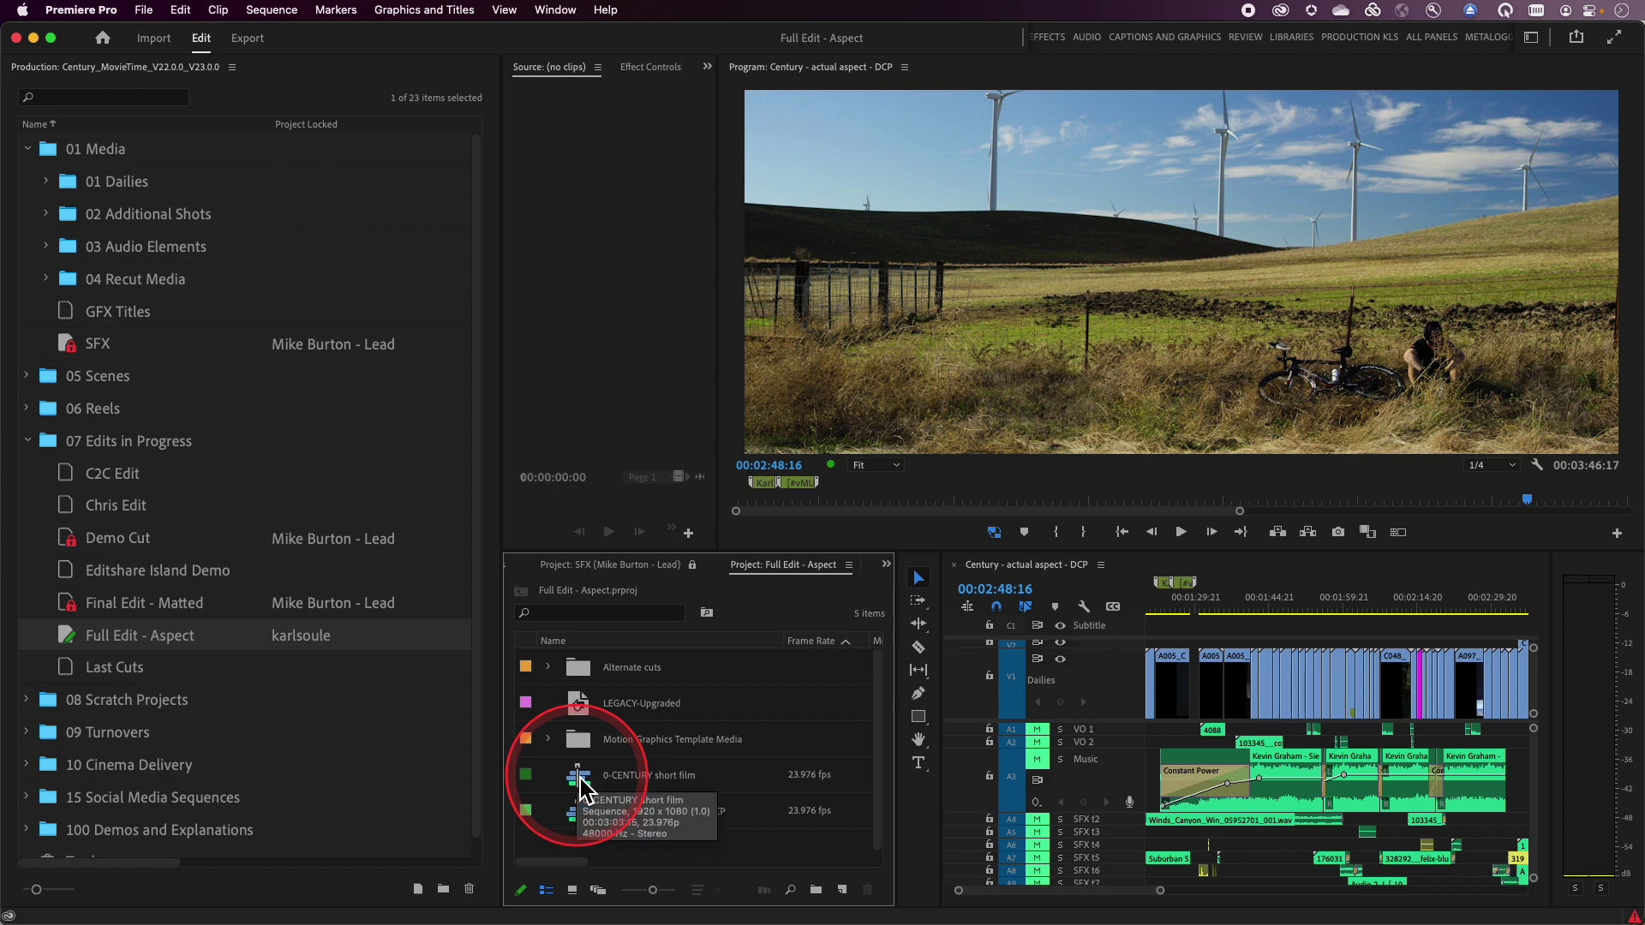
right_click(579, 781)
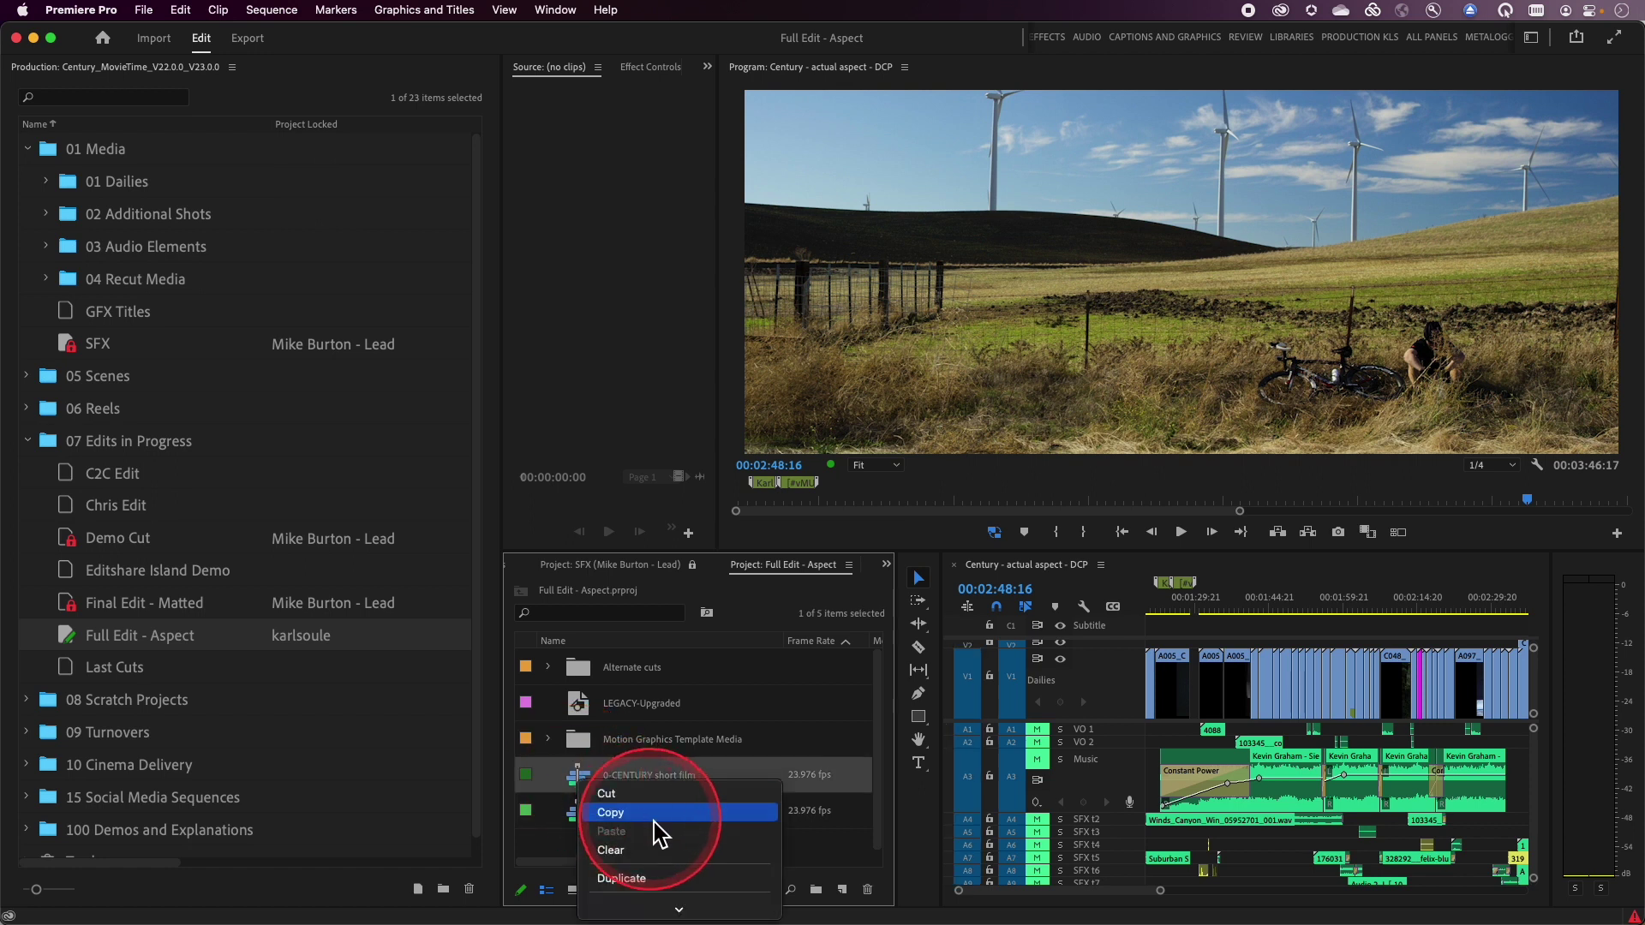
scroll(651, 827, "down", 5)
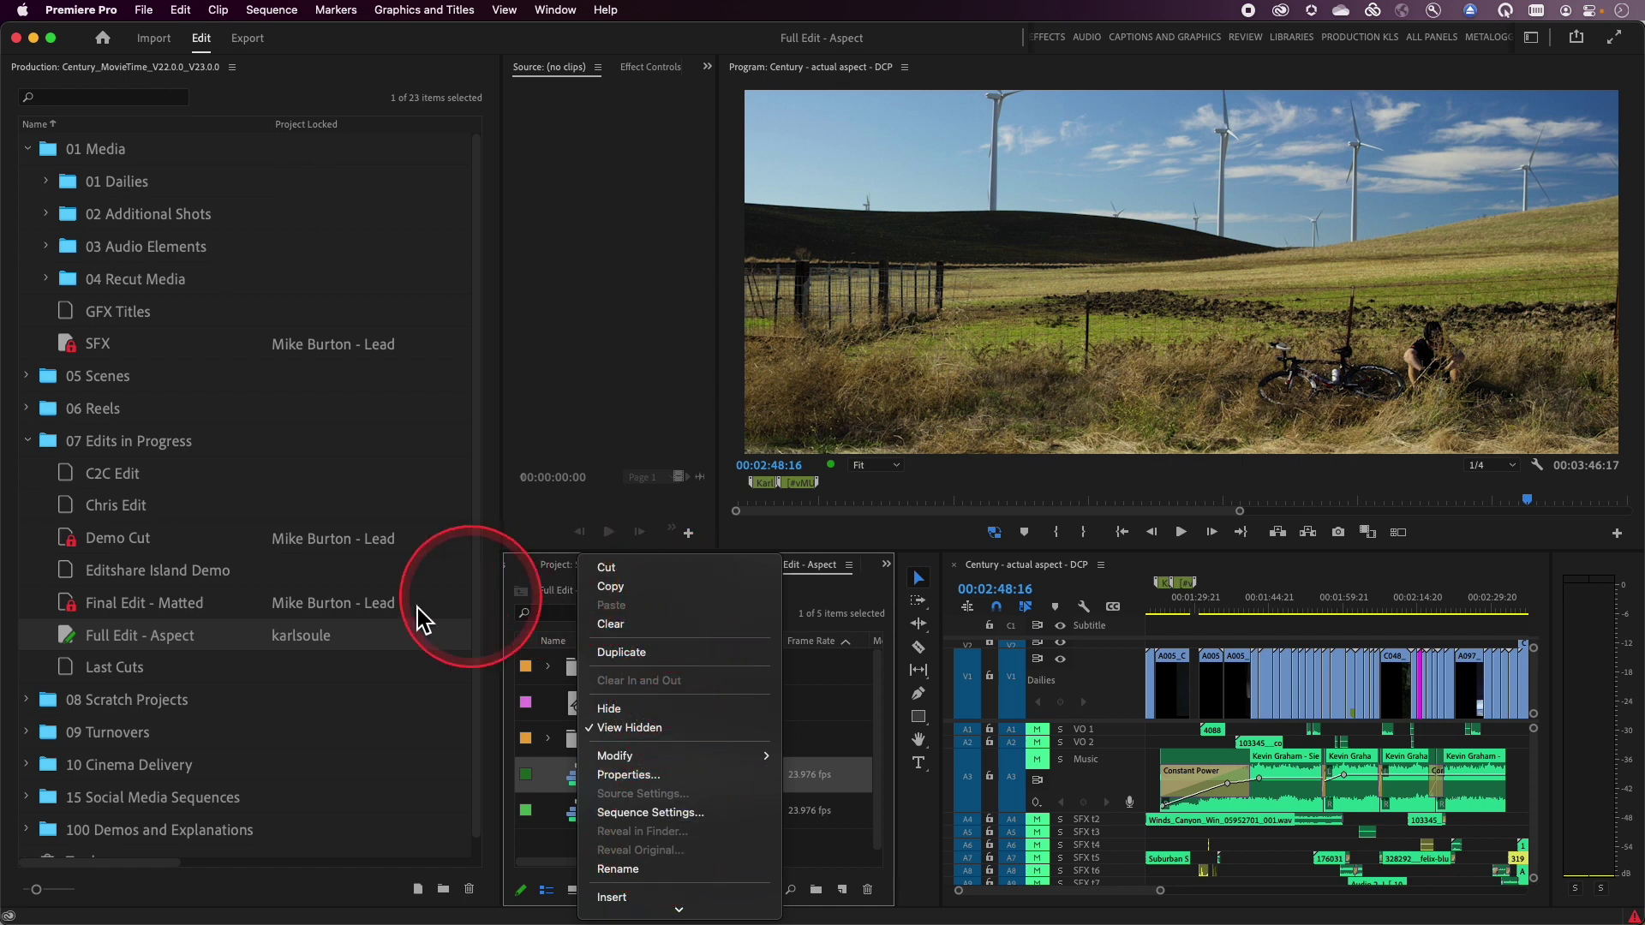
left_click(79, 653)
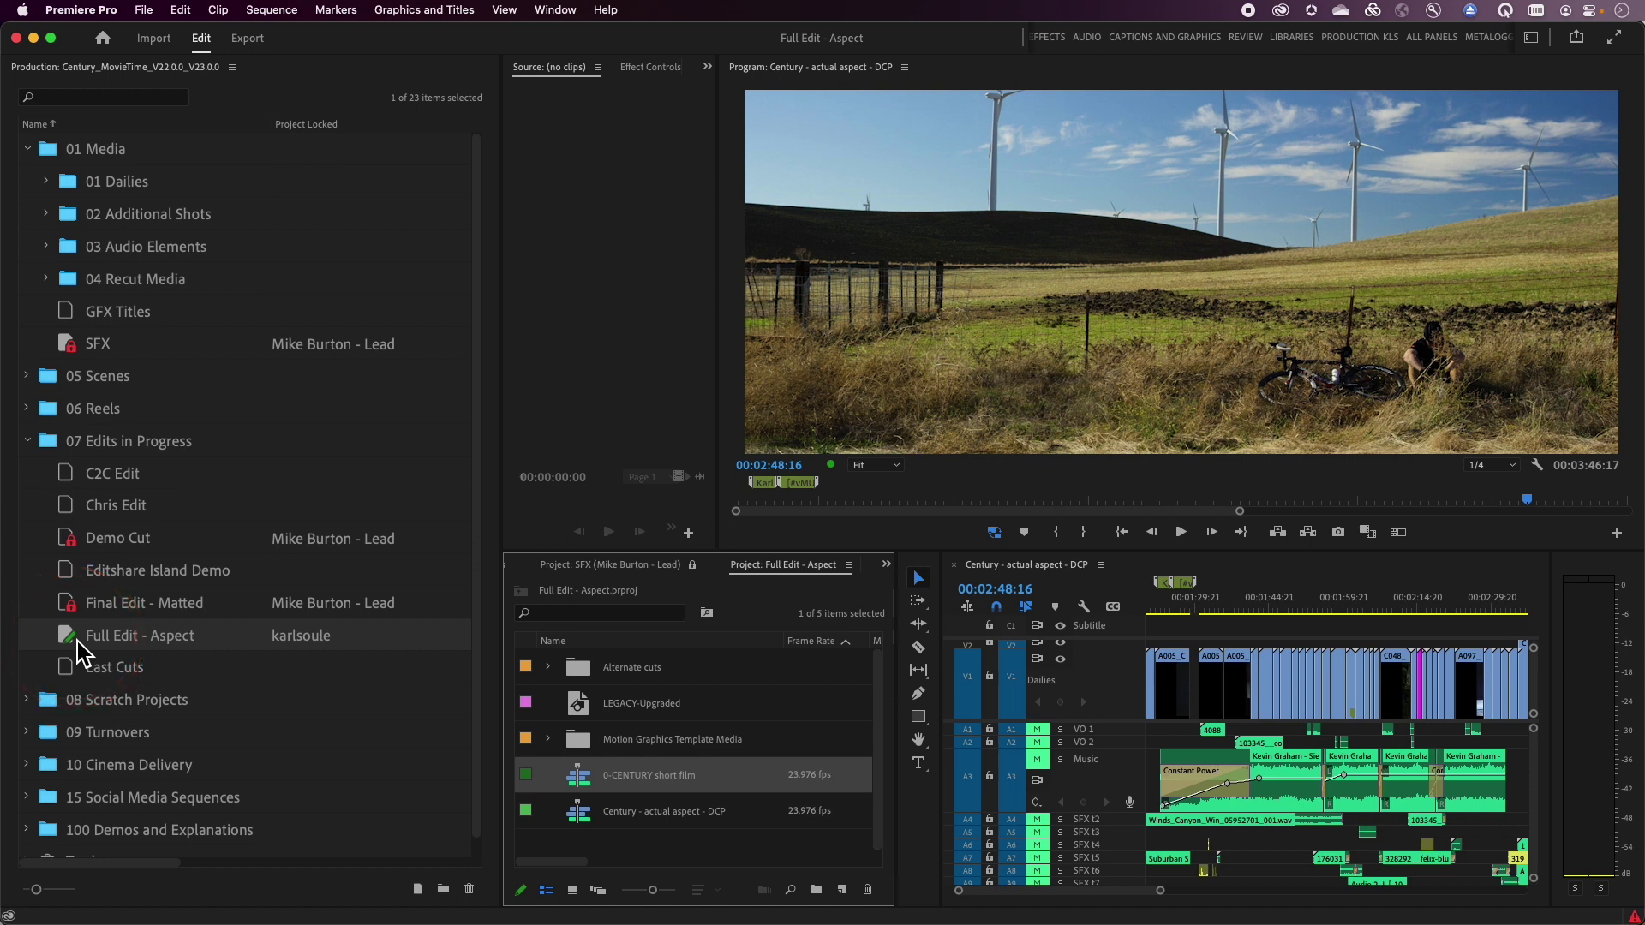
Reopen SFX read-only, view the bike helmet sound's actions, then select Full Edit - Aspect
double_click(70, 352)
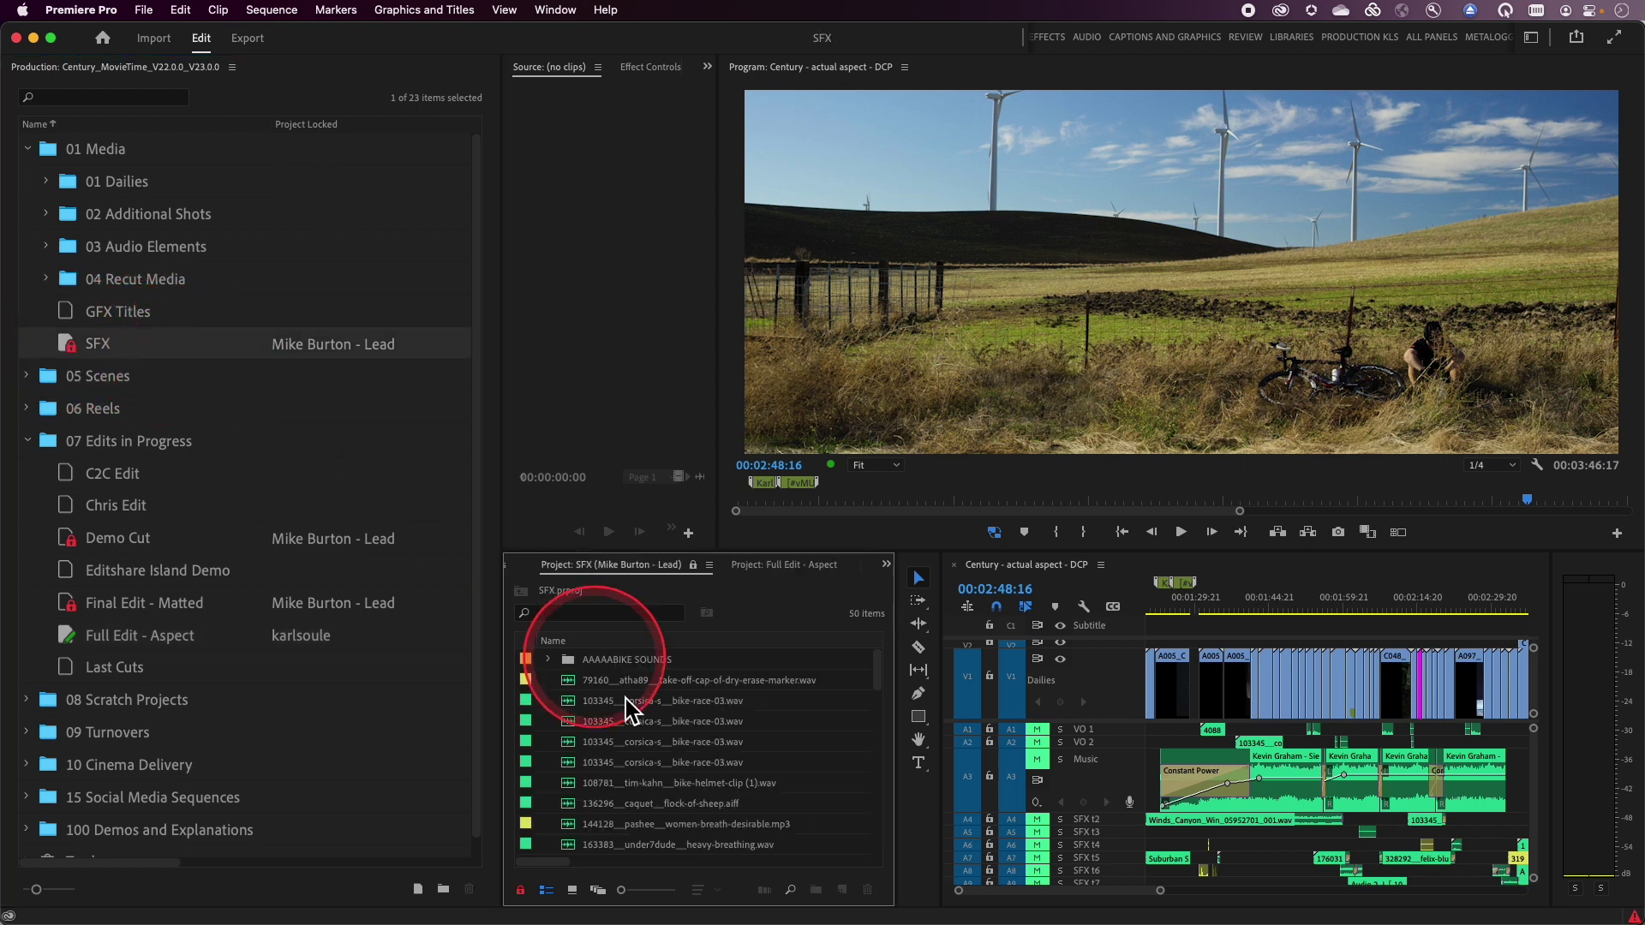
right_click(572, 783)
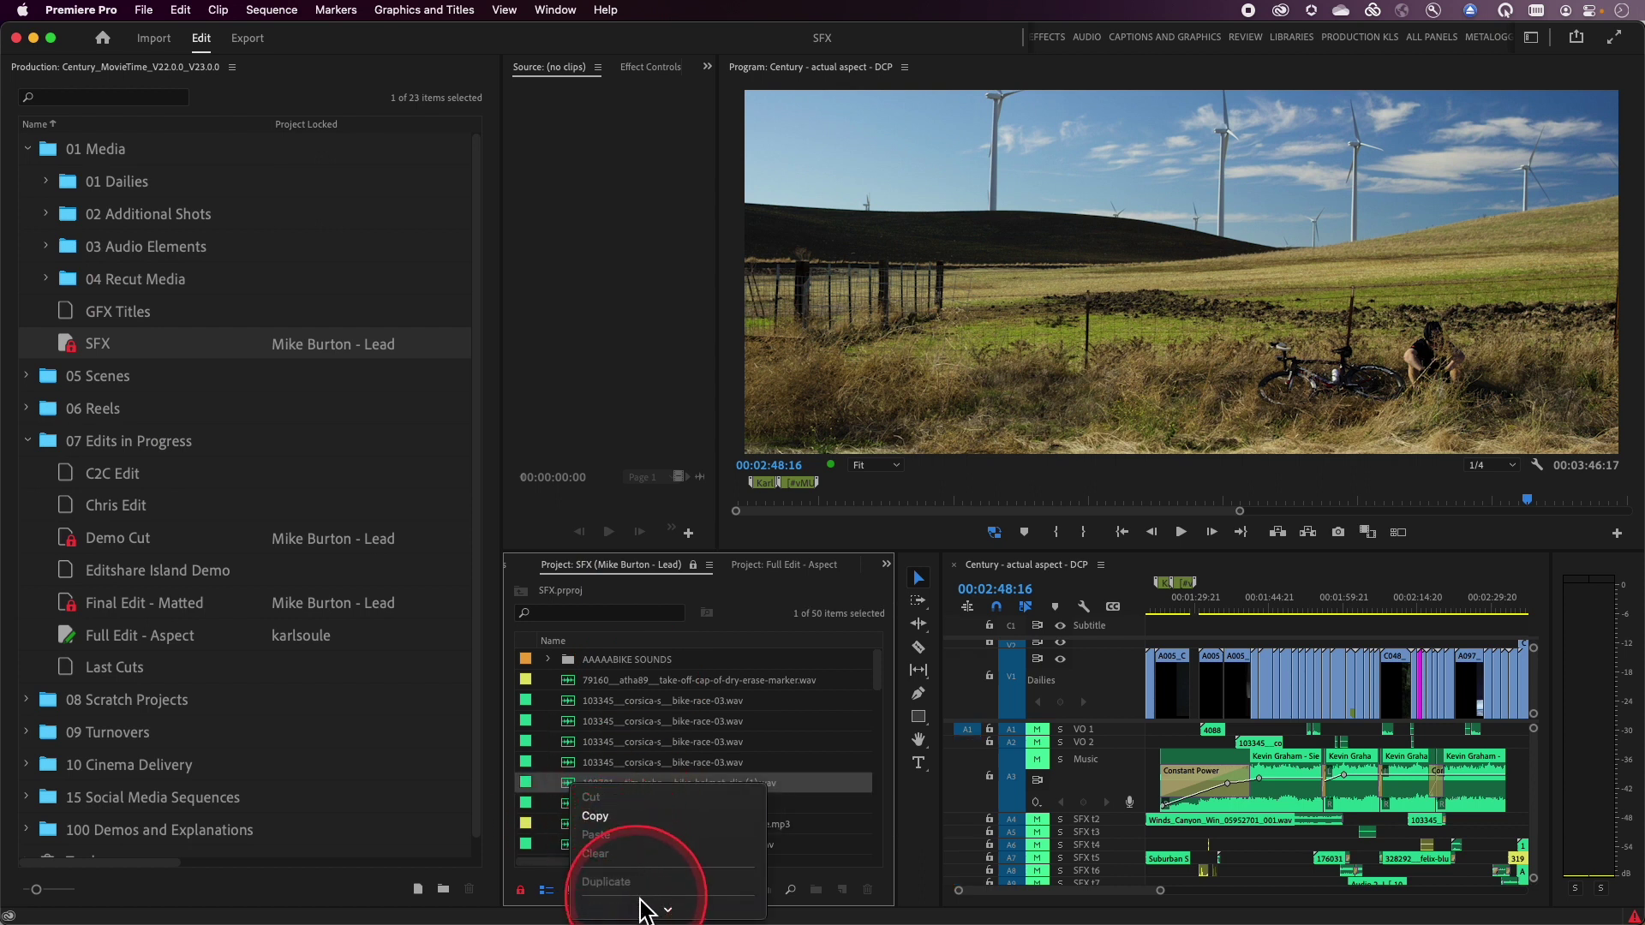
mouse_move(653, 912)
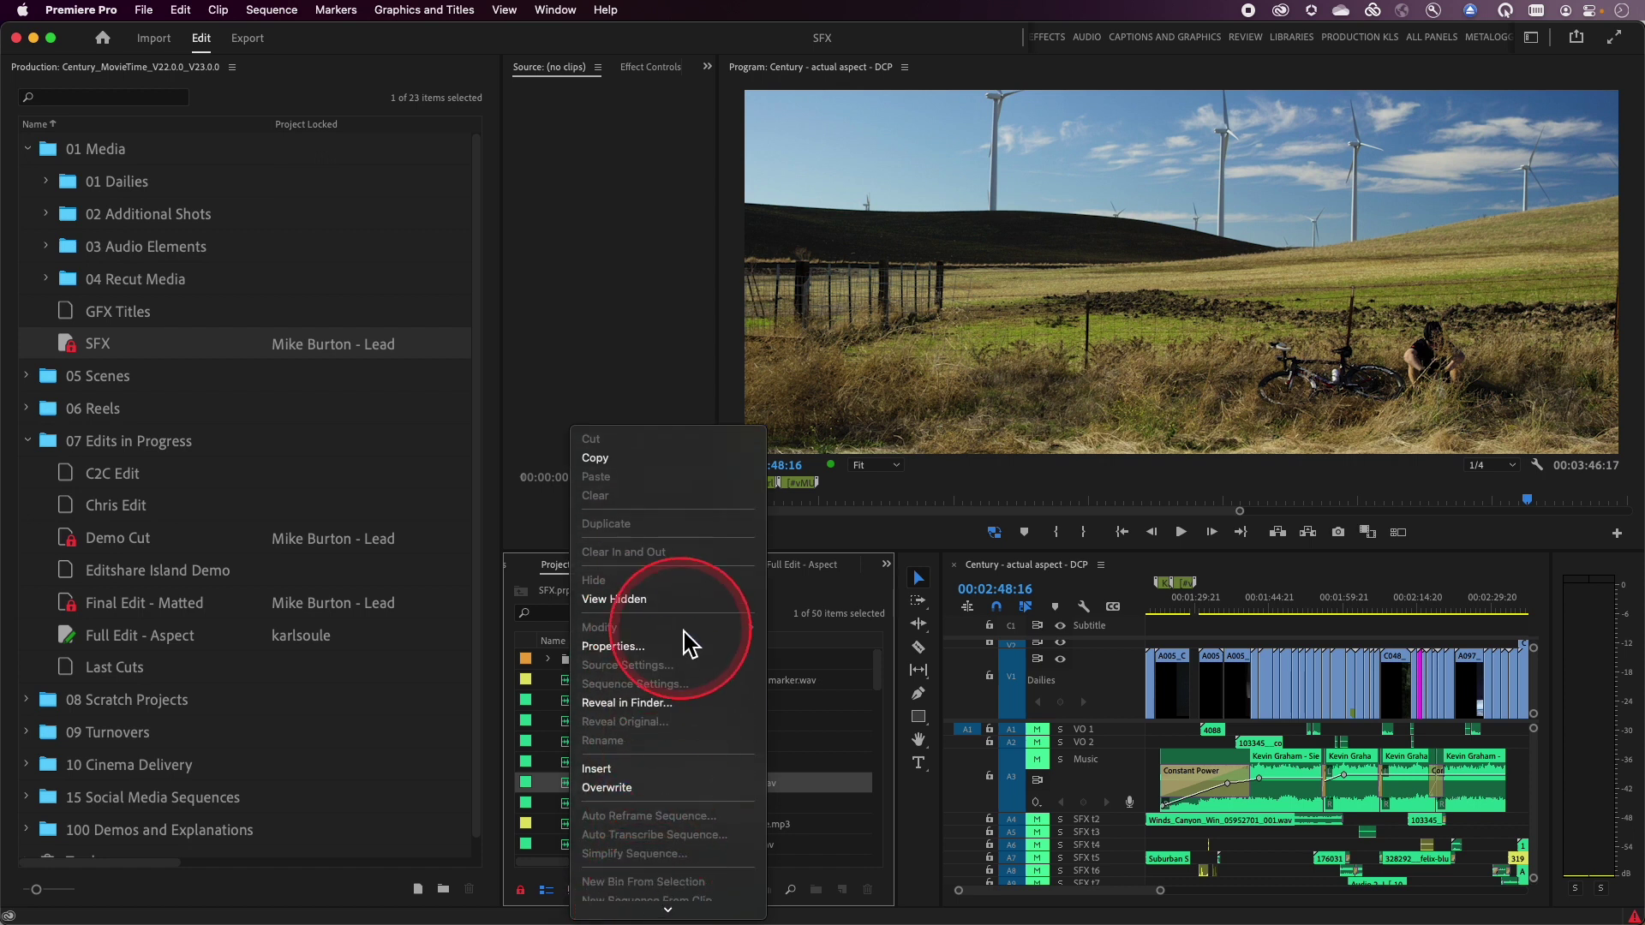
key("Escape")
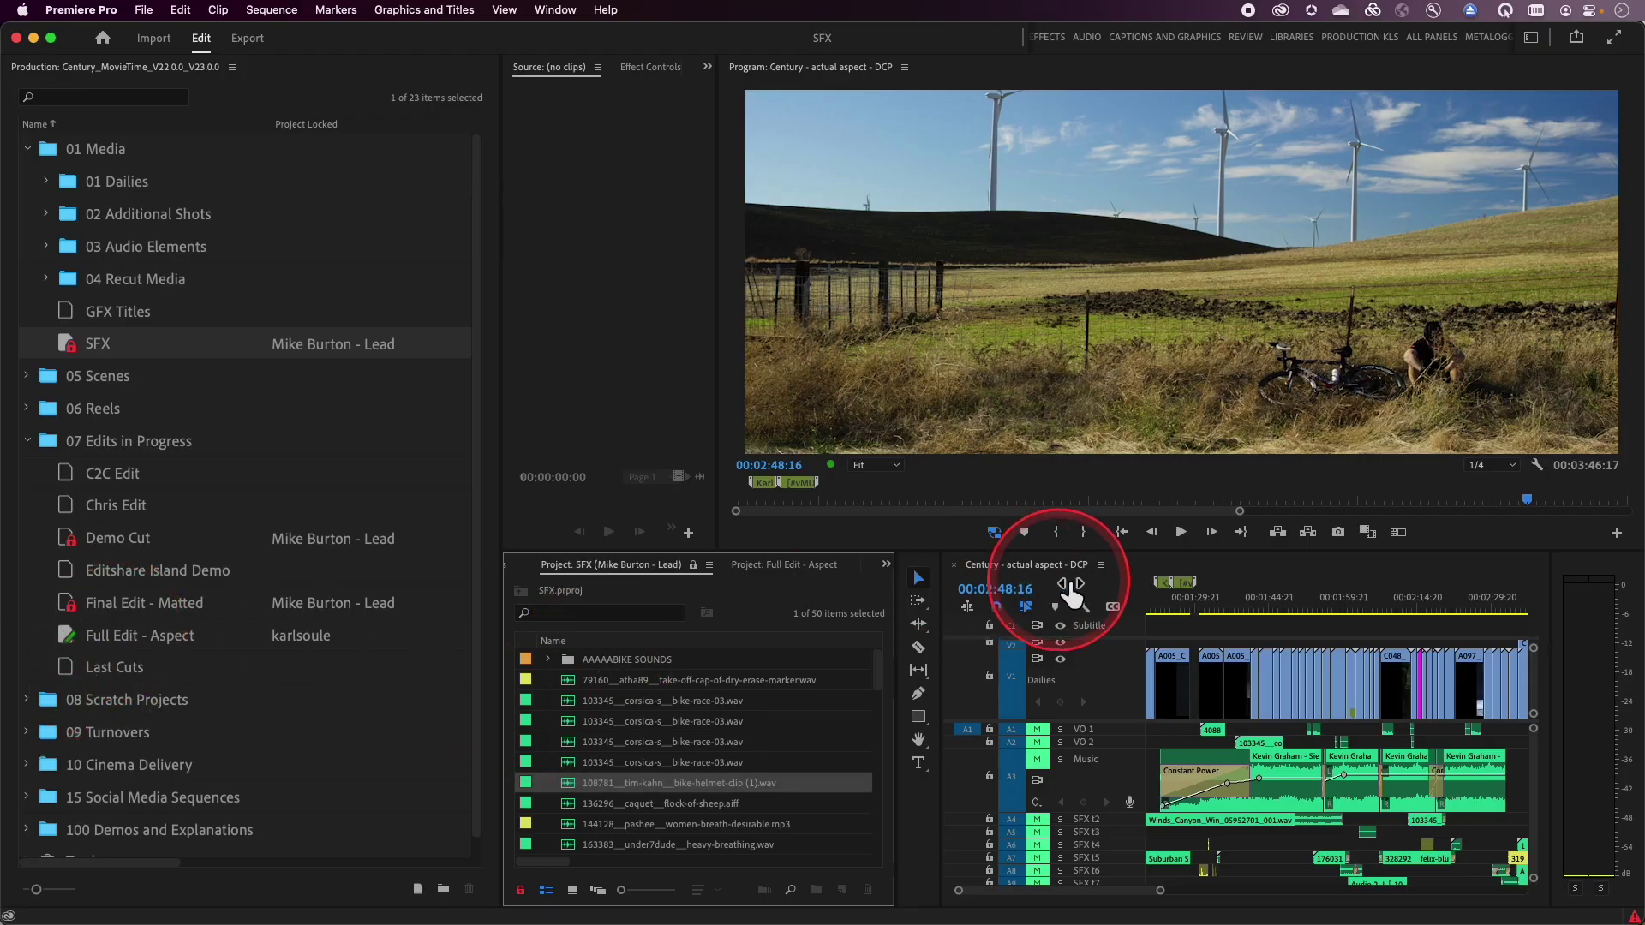
left_click(119, 642)
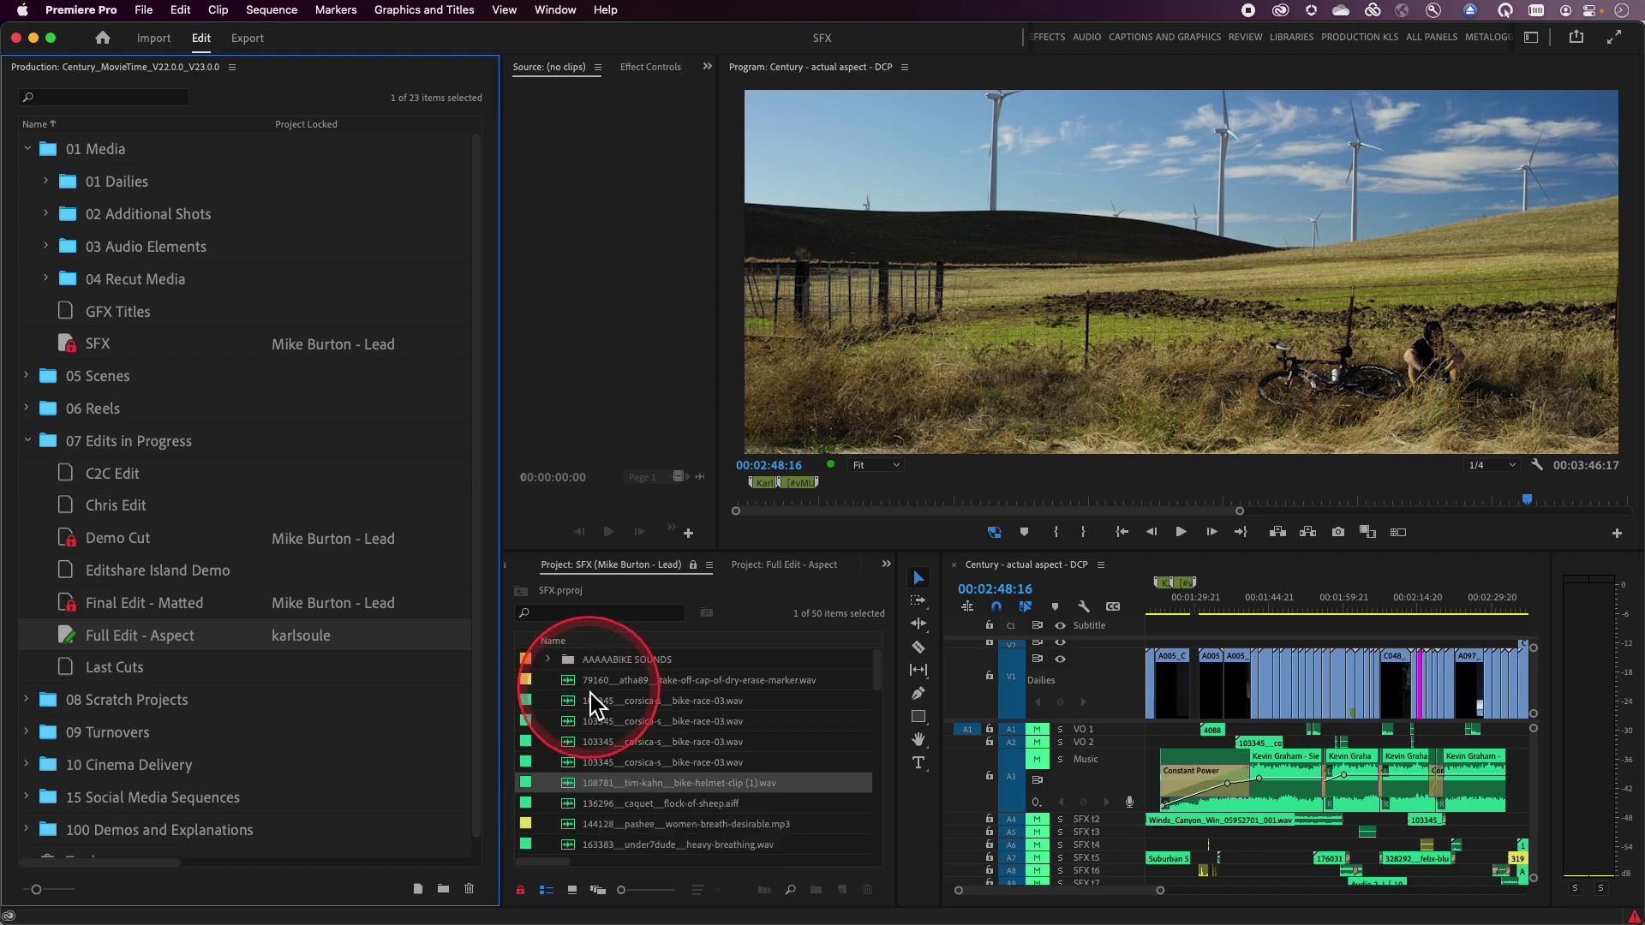
Load bike-race-03.wav into a widened Source monitor and set an In point
double_click(571, 764)
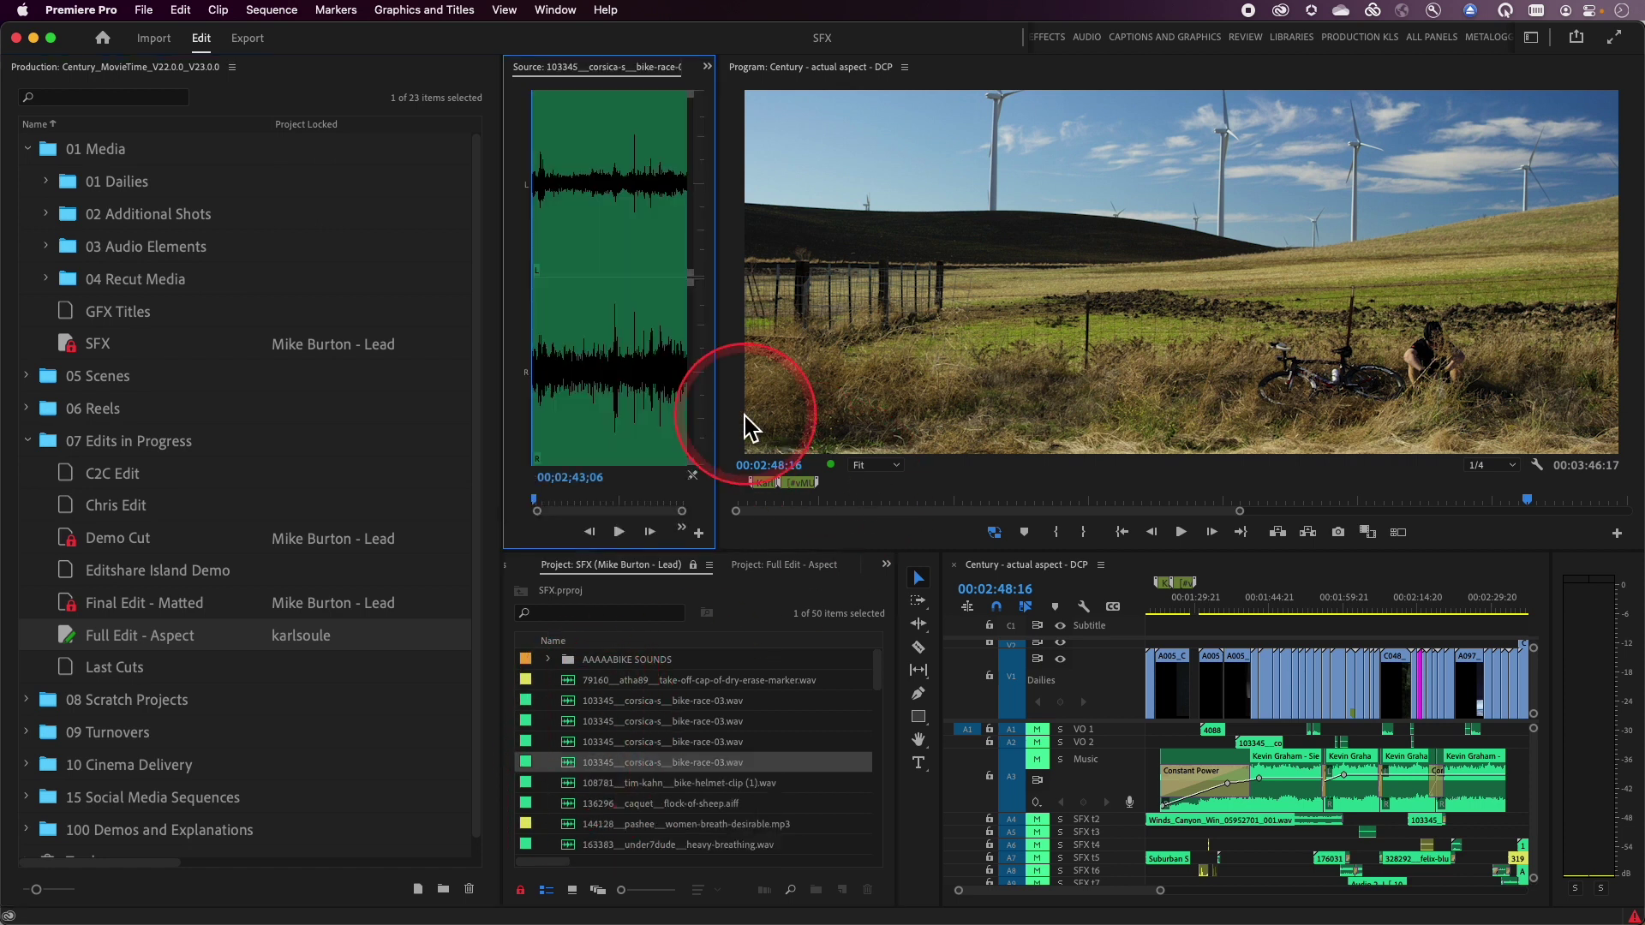
left_click_drag(724, 411, 977, 409)
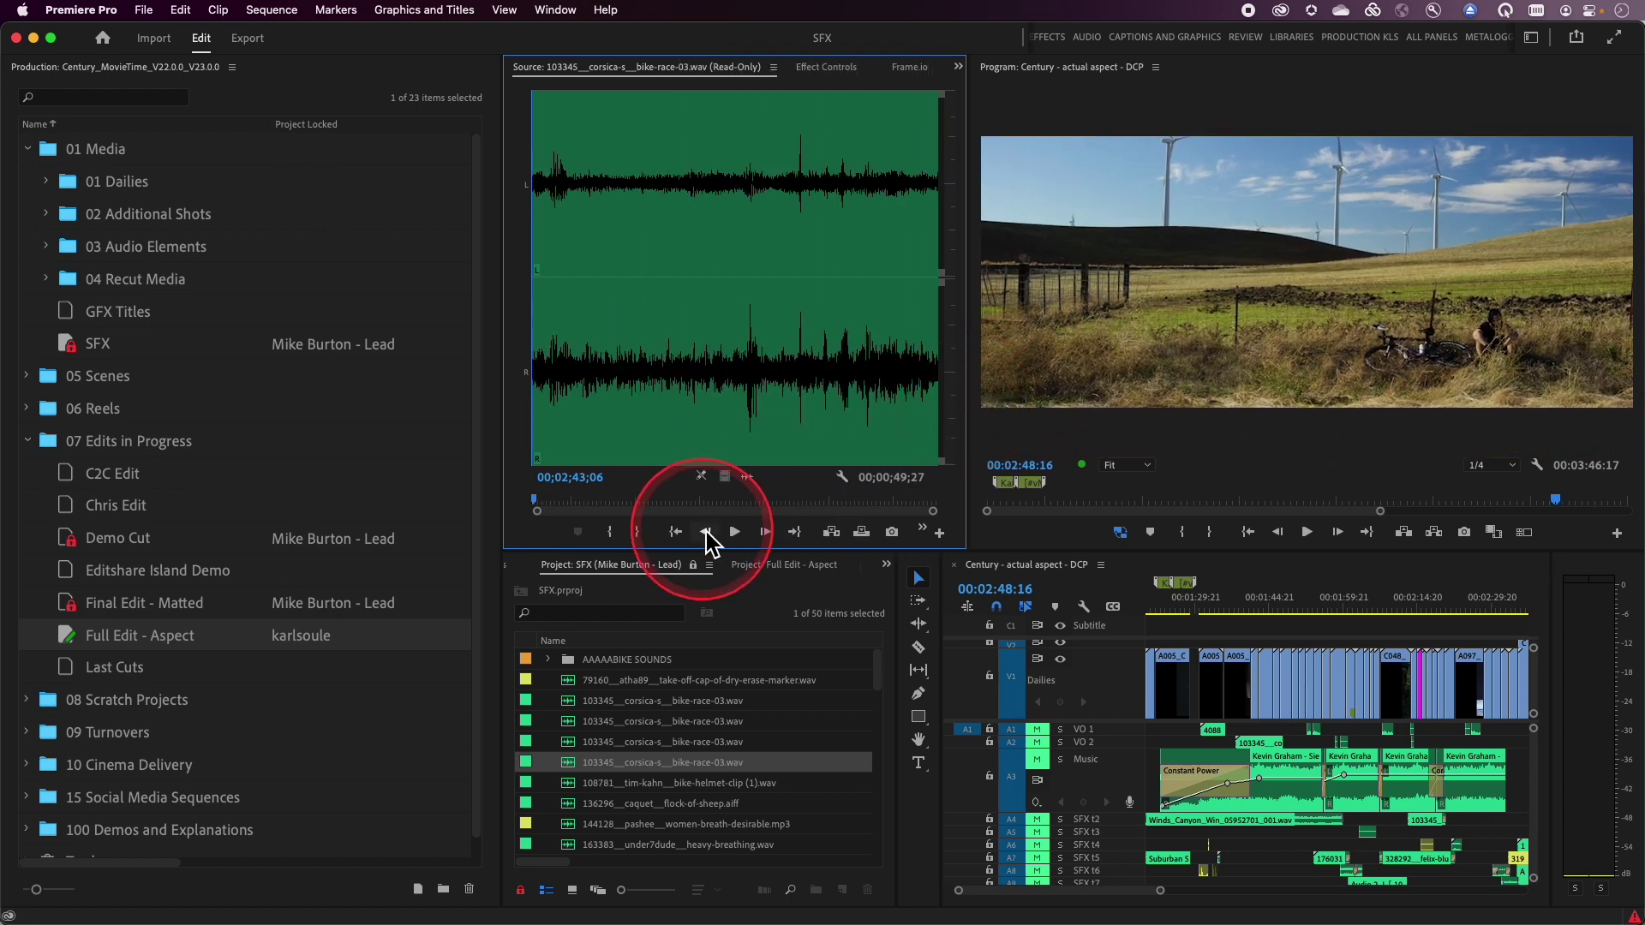
left_click_drag(739, 498, 742, 500)
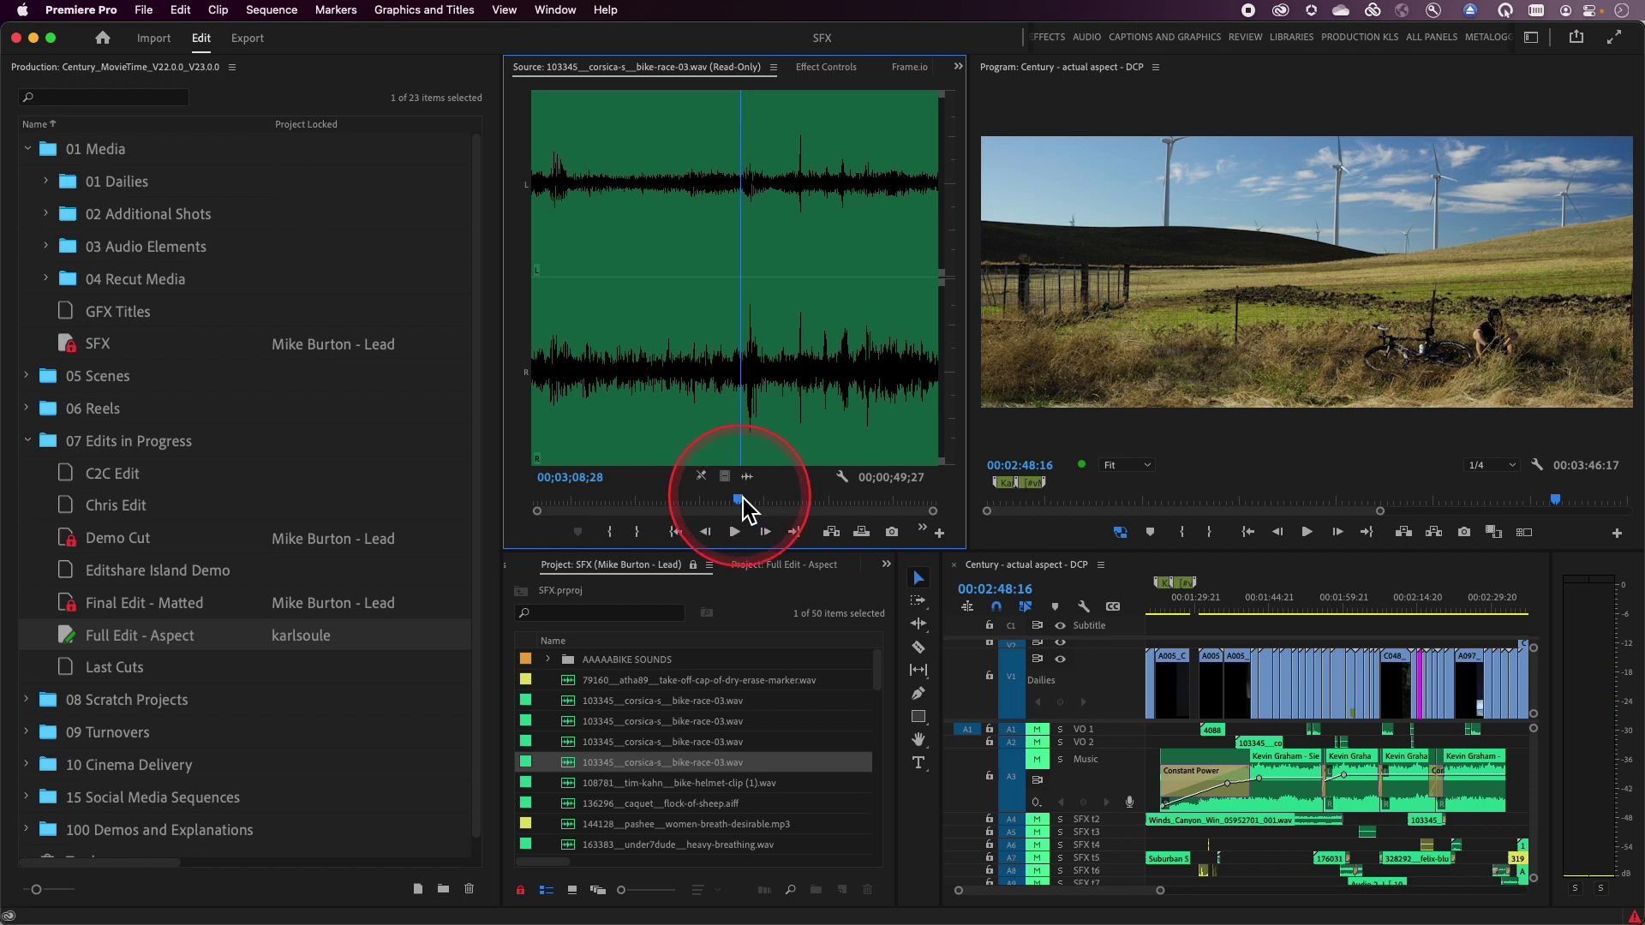
key("i")
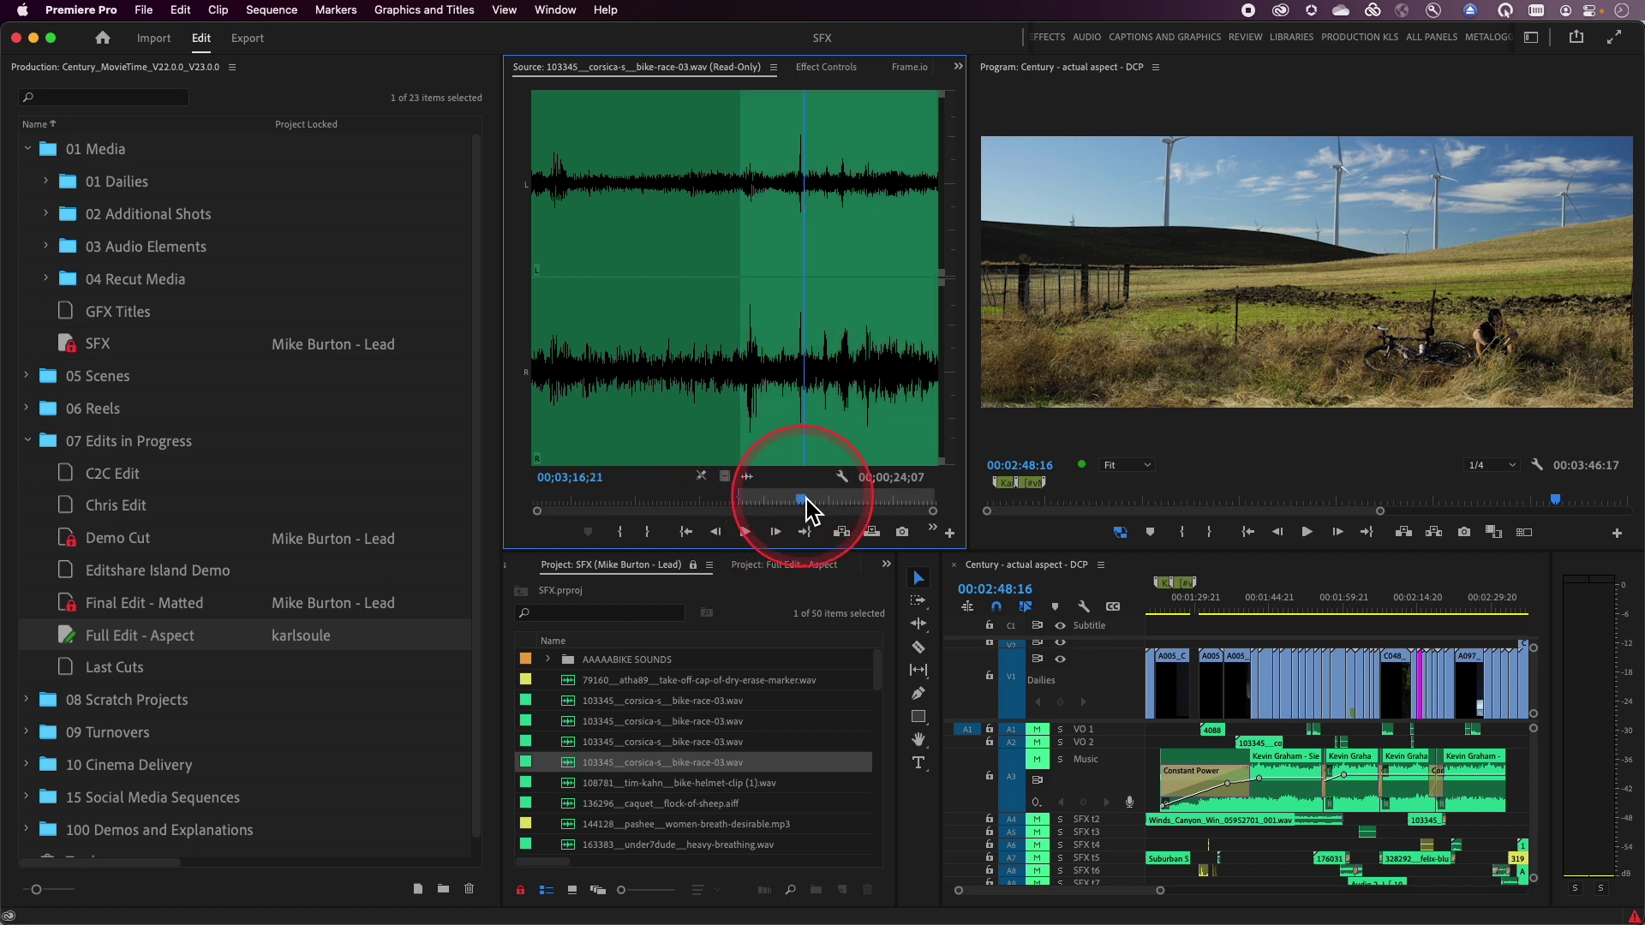
Set the Out point and overwrite the marked bike-race-03 section onto track A12 near 03:14
key("o")
scroll(1225, 763, "down", 3)
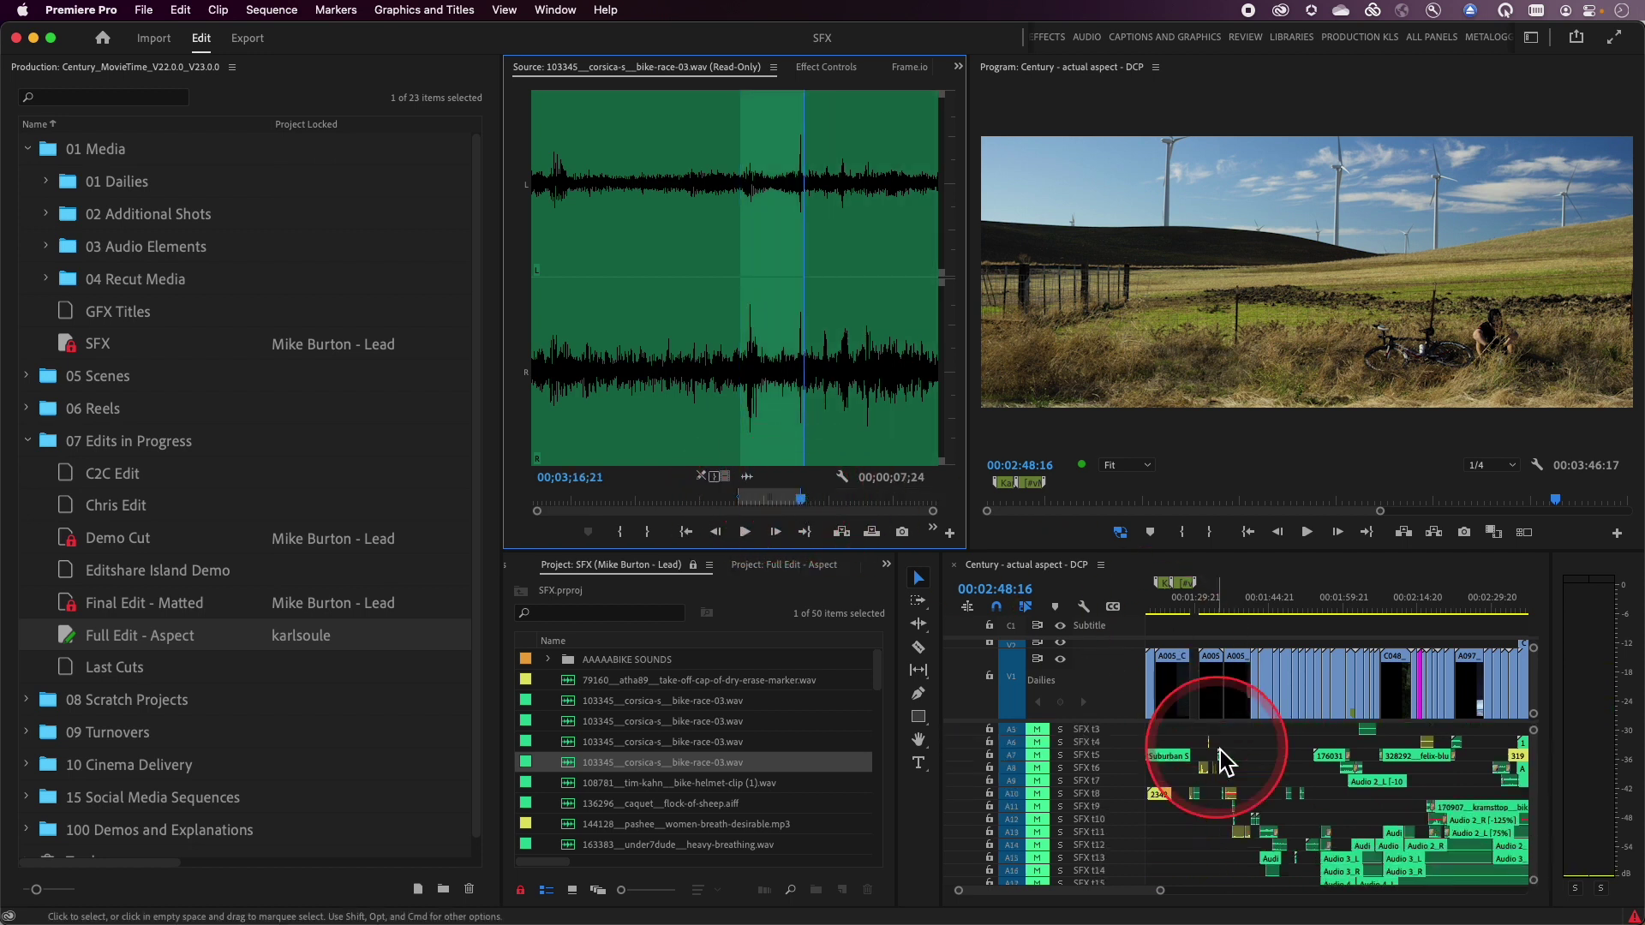
scroll(1221, 761, "down", 2)
scroll(1220, 760, "right", 5)
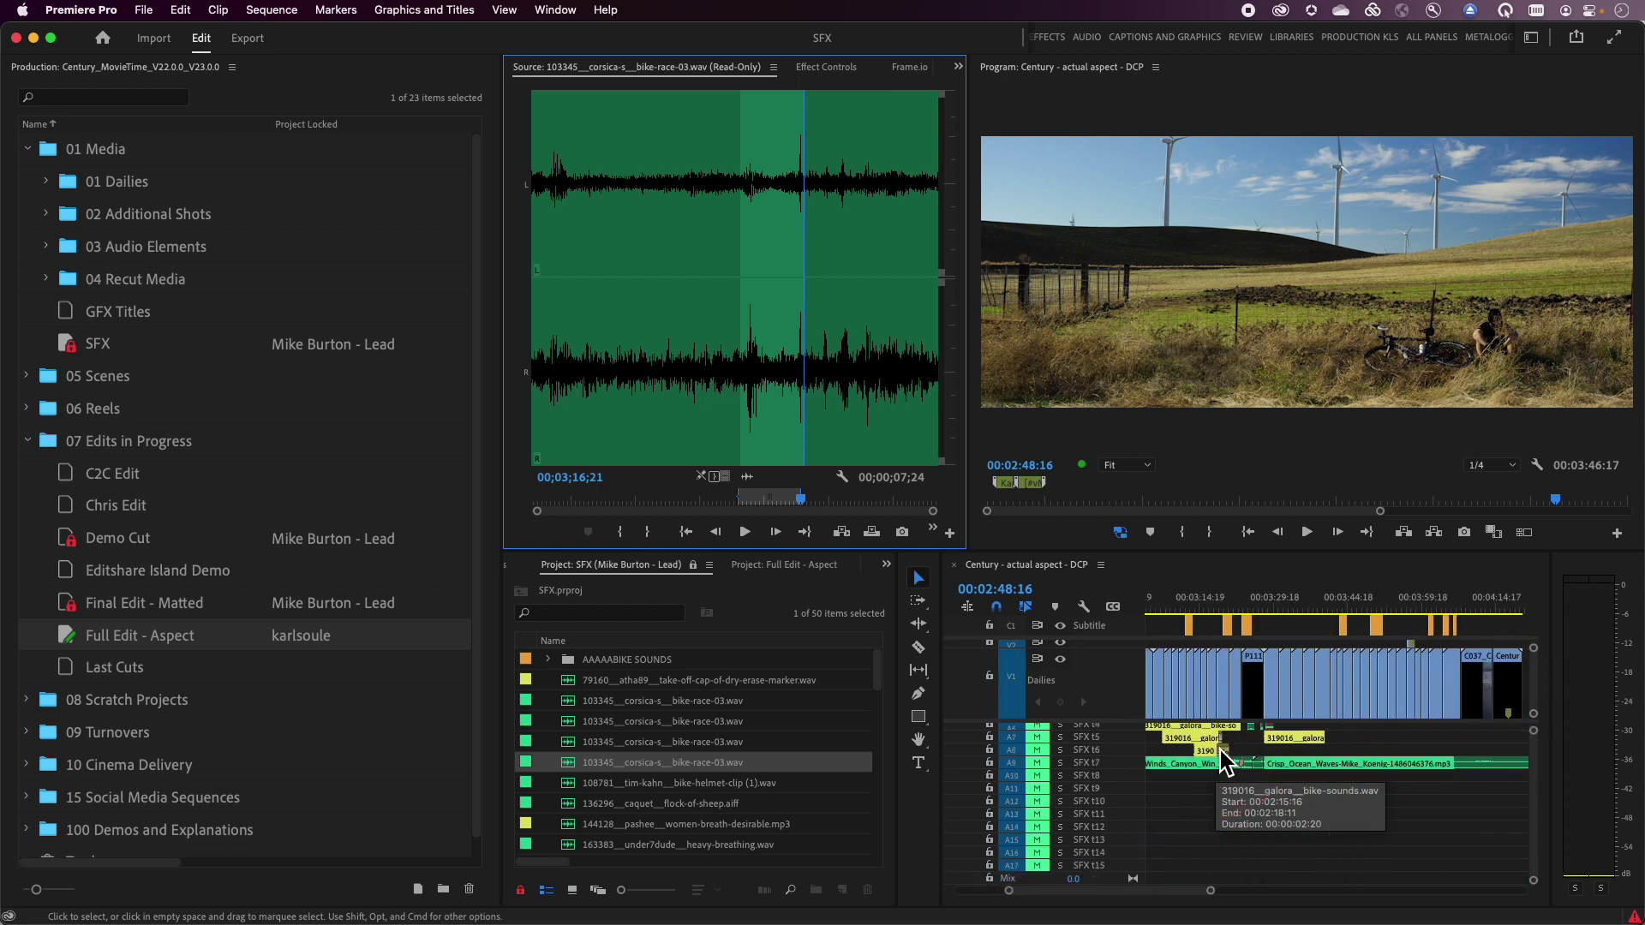
scroll(1225, 760, "down", 1)
left_click_drag(814, 699, 728, 420)
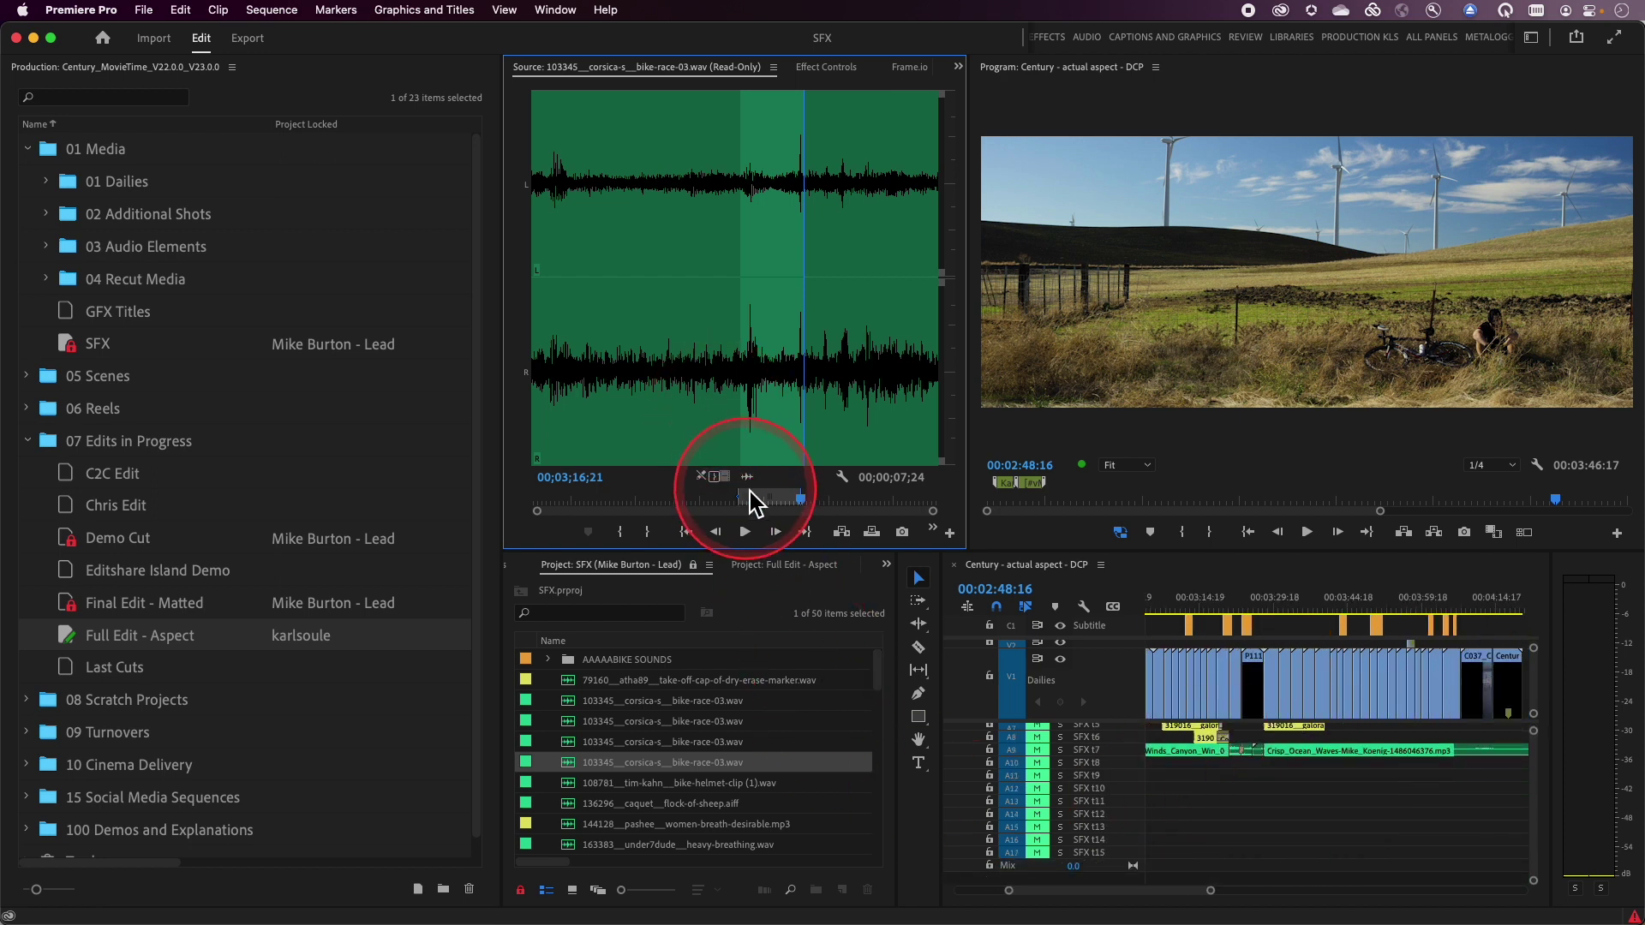
left_click_drag(1021, 648, 1187, 789)
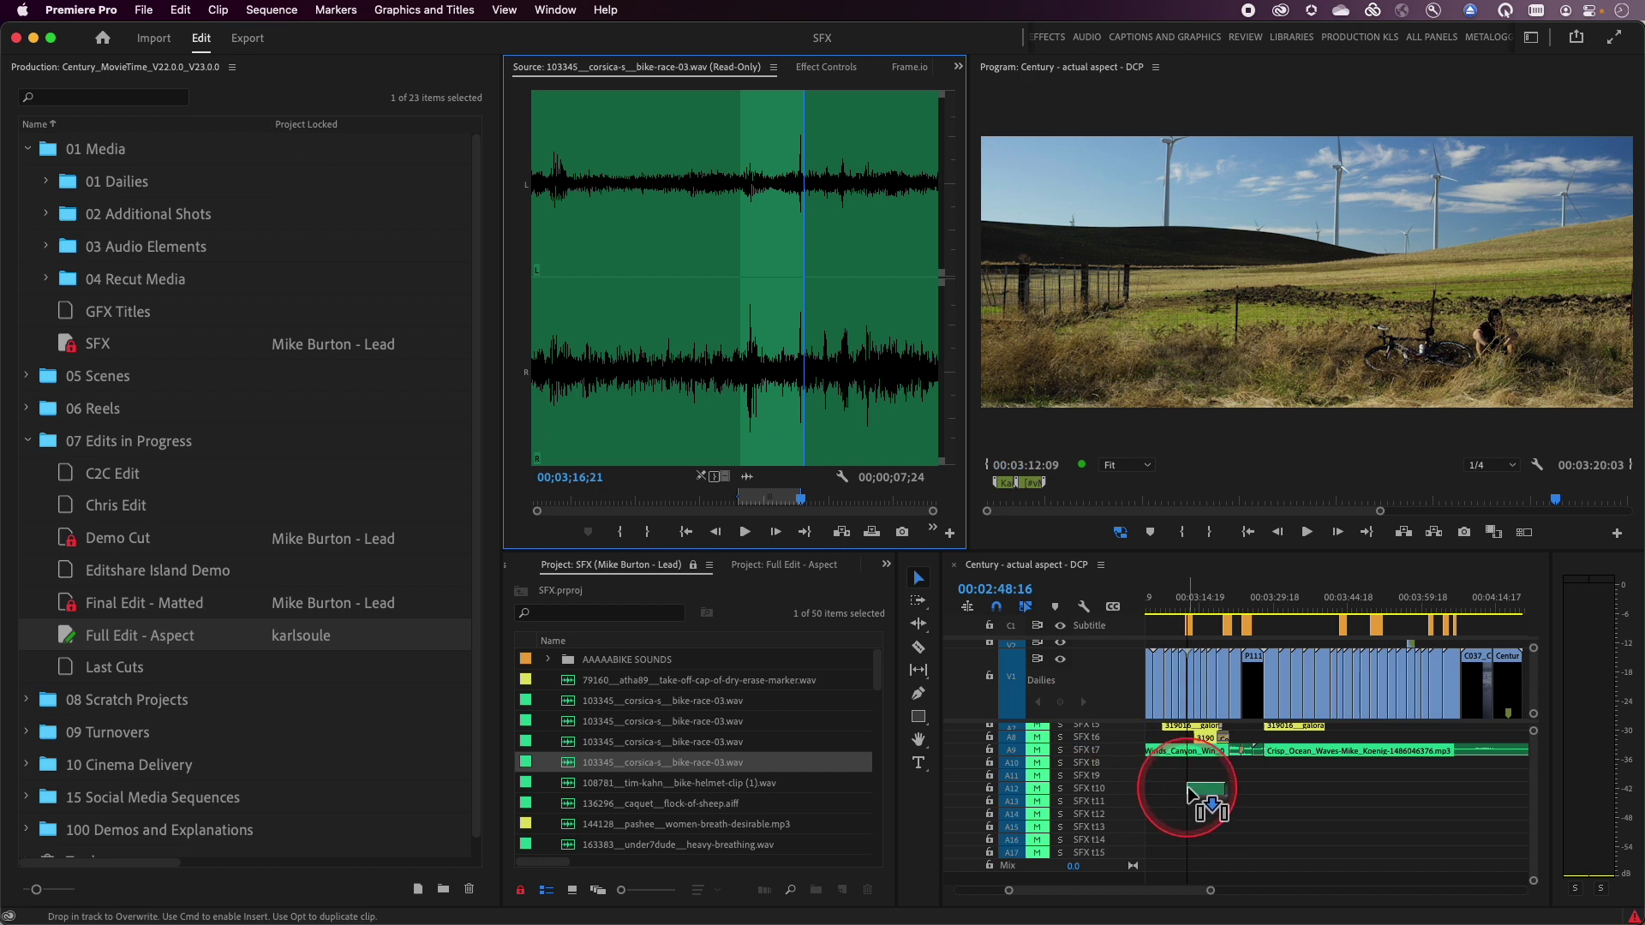
left_click_drag(1187, 789, 1188, 790)
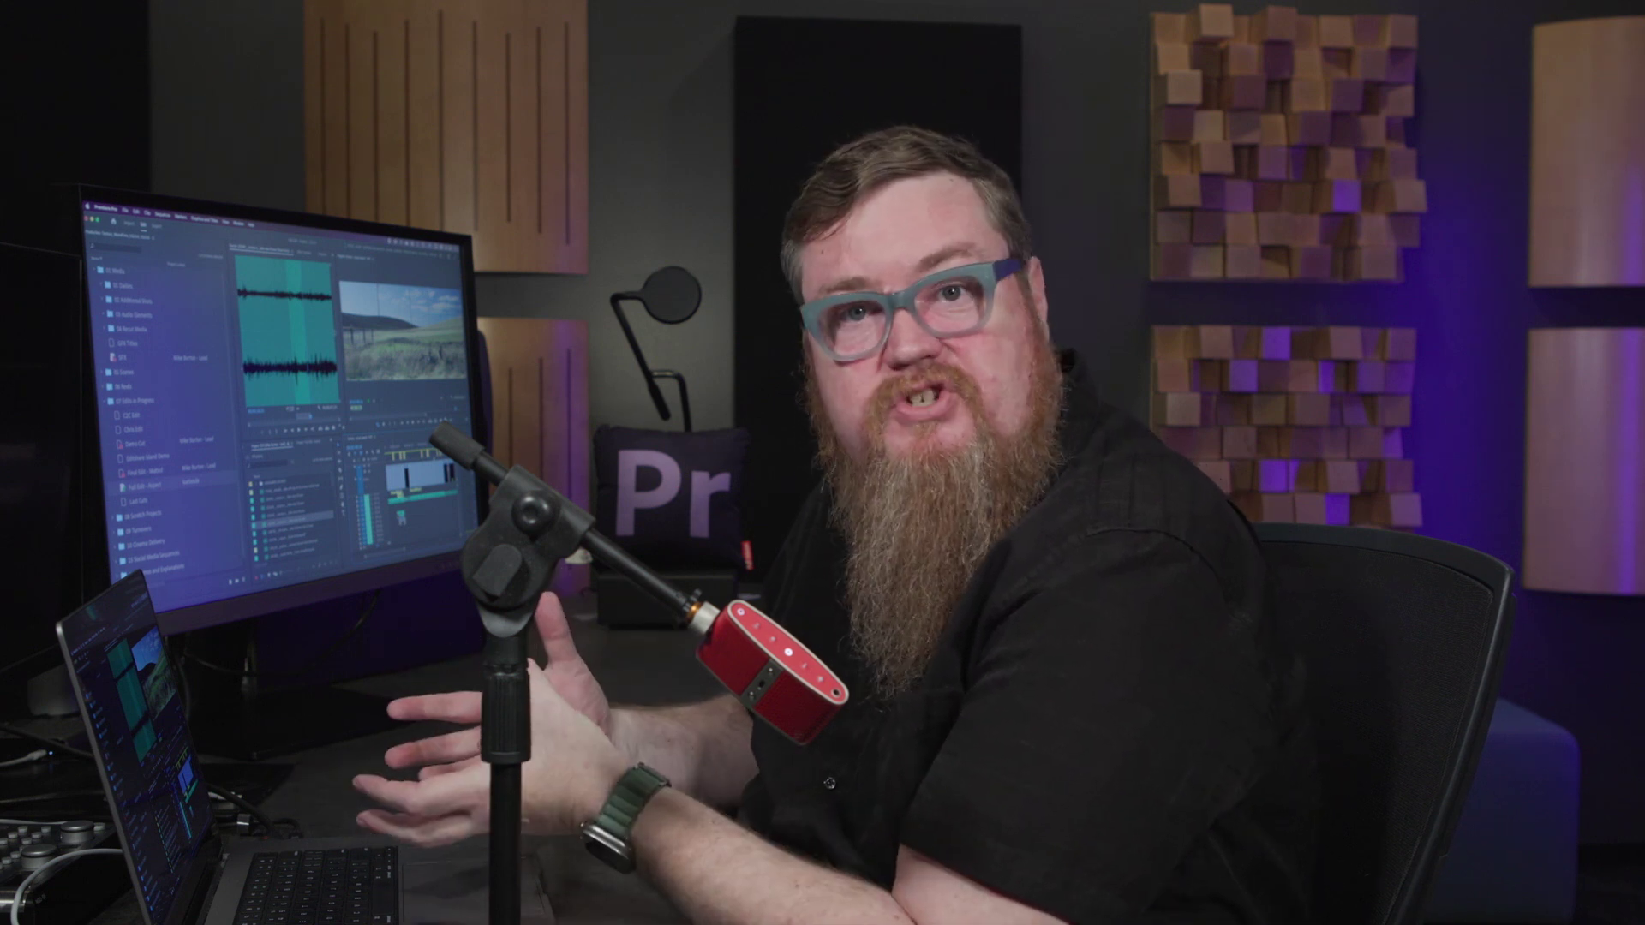
left_click(1075, 809)
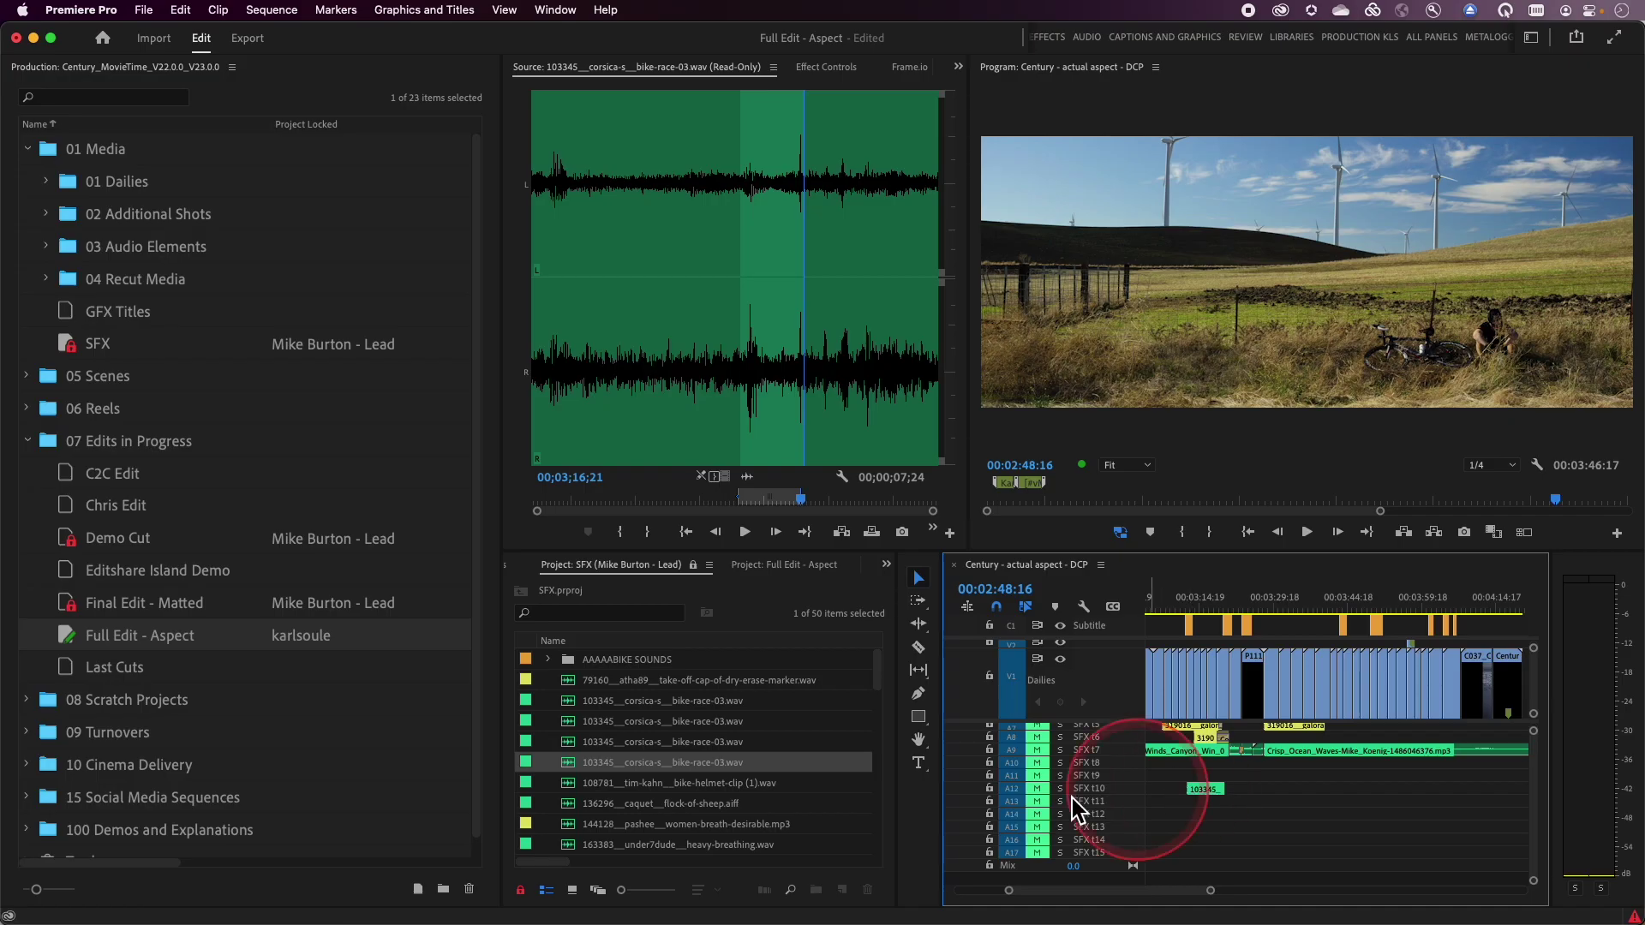
left_click(623, 578)
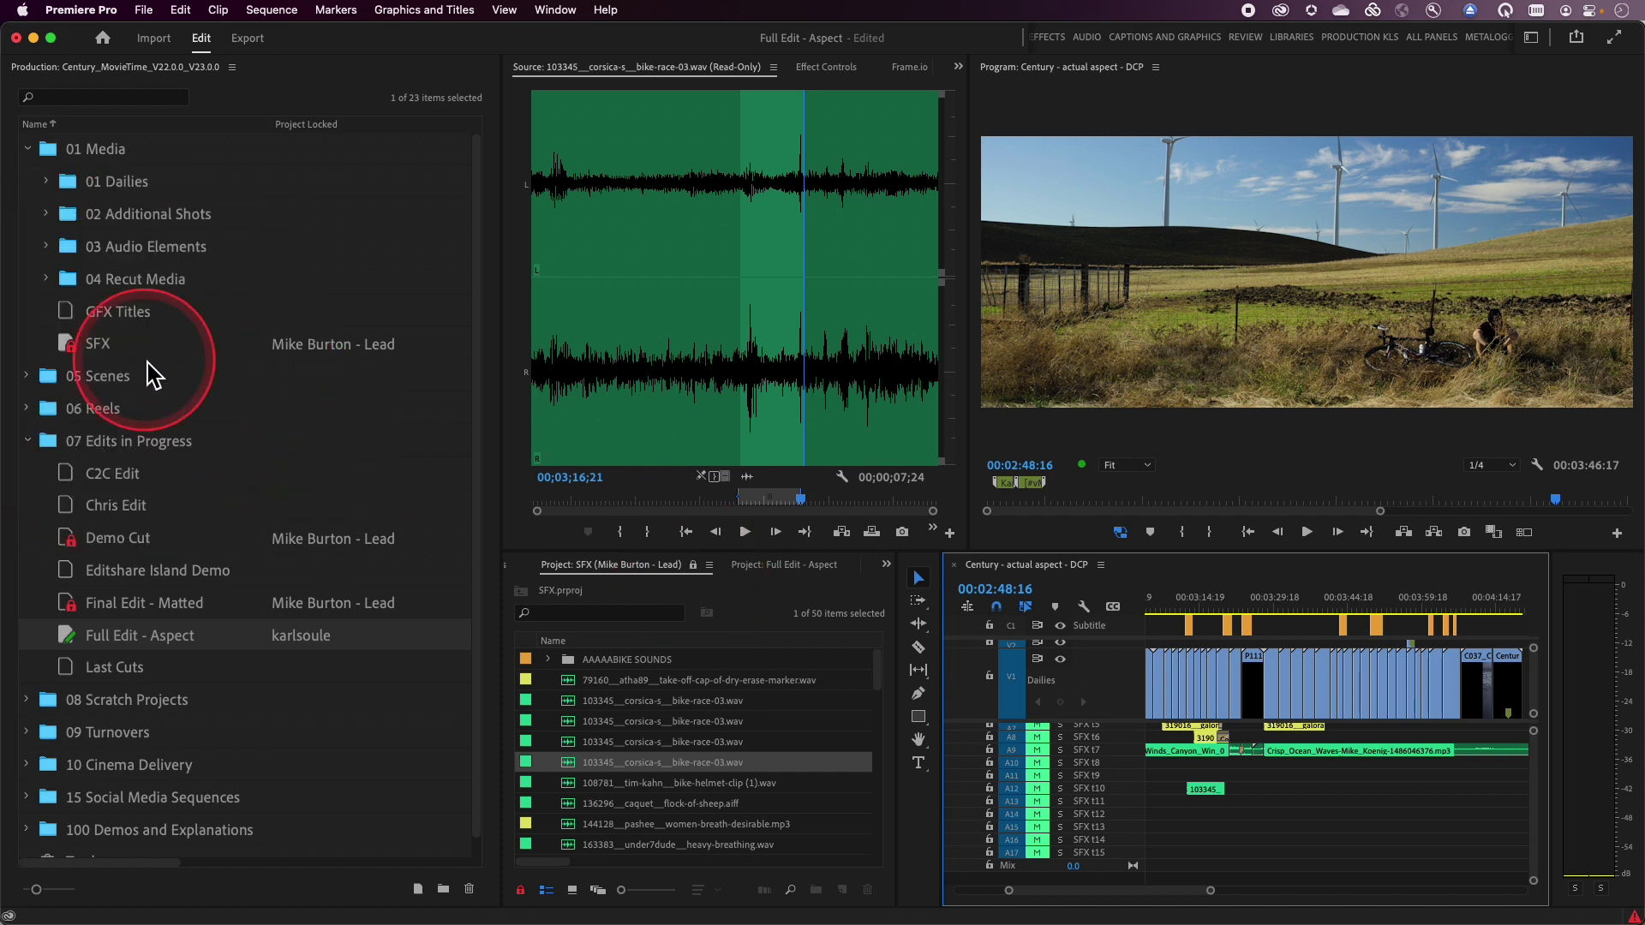
left_click(573, 585)
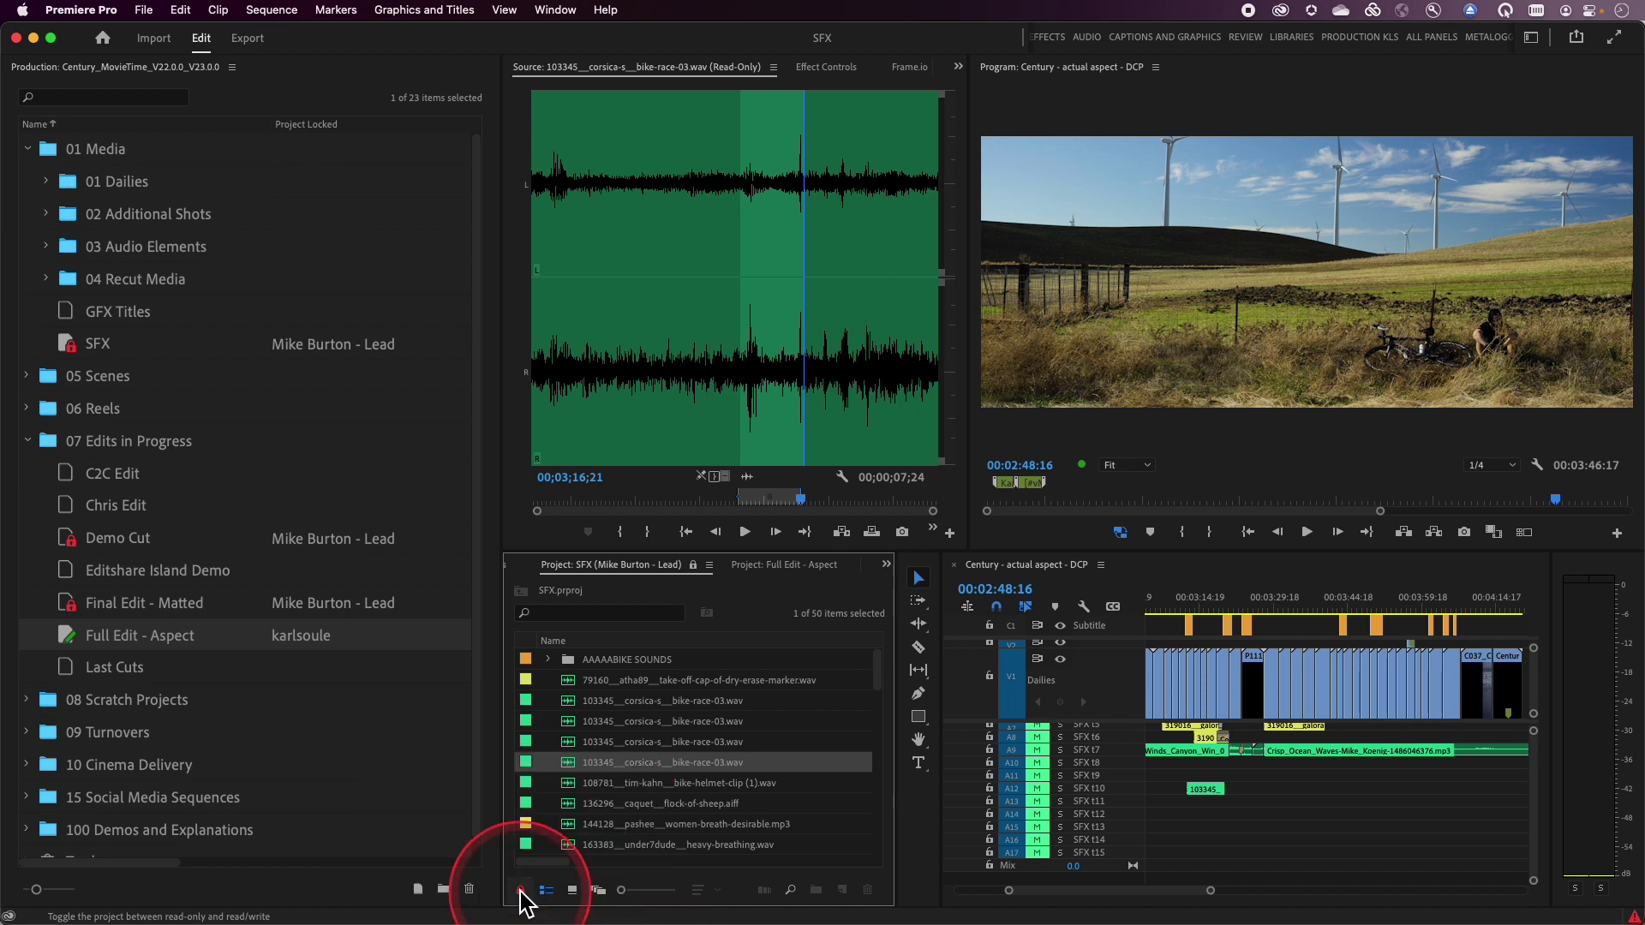
Try to make the SFX project writable and dismiss the Project Locked warning
left_click(521, 894)
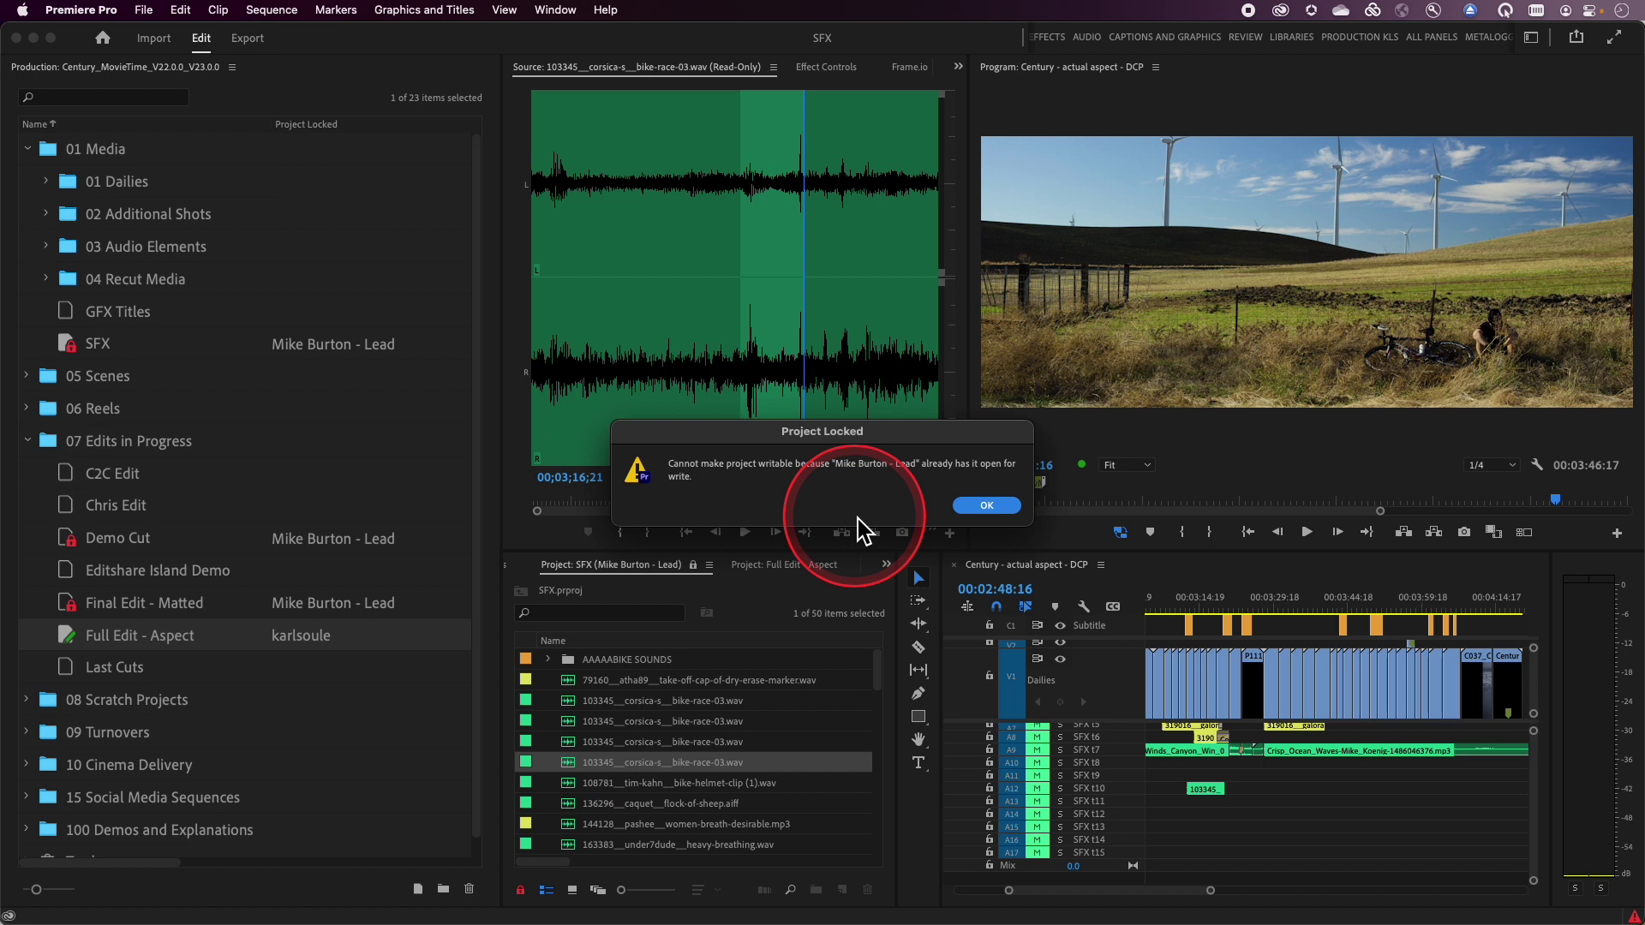
left_click(986, 507)
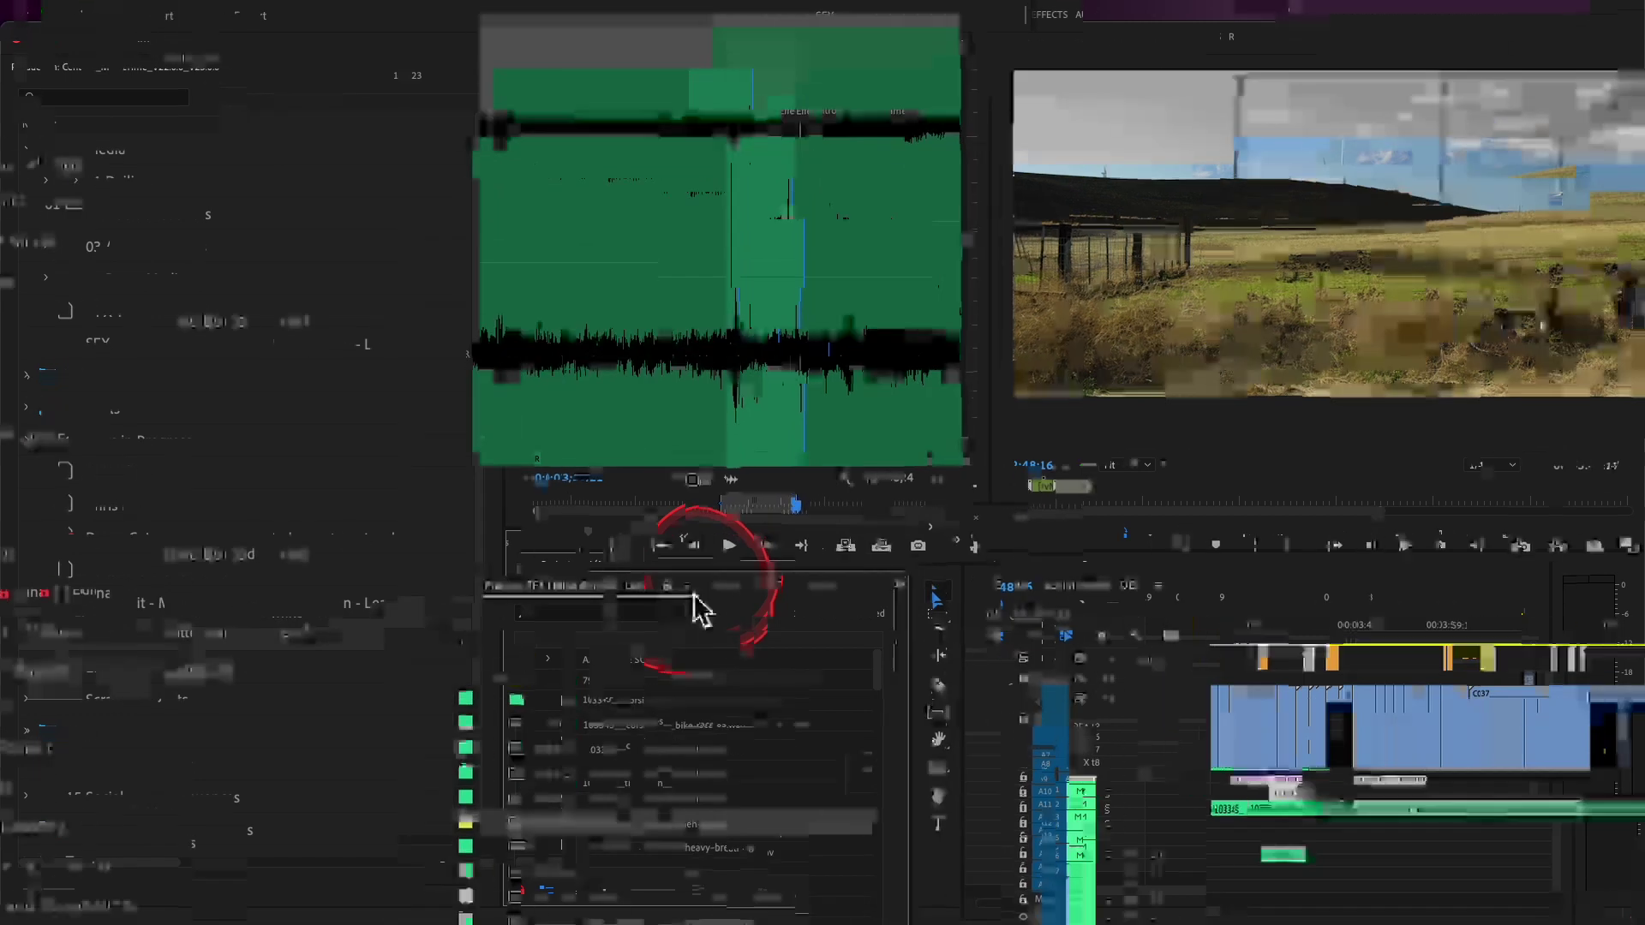
Show the Project: SFX panel options menu, where Save Project is greyed out
left_click(710, 566)
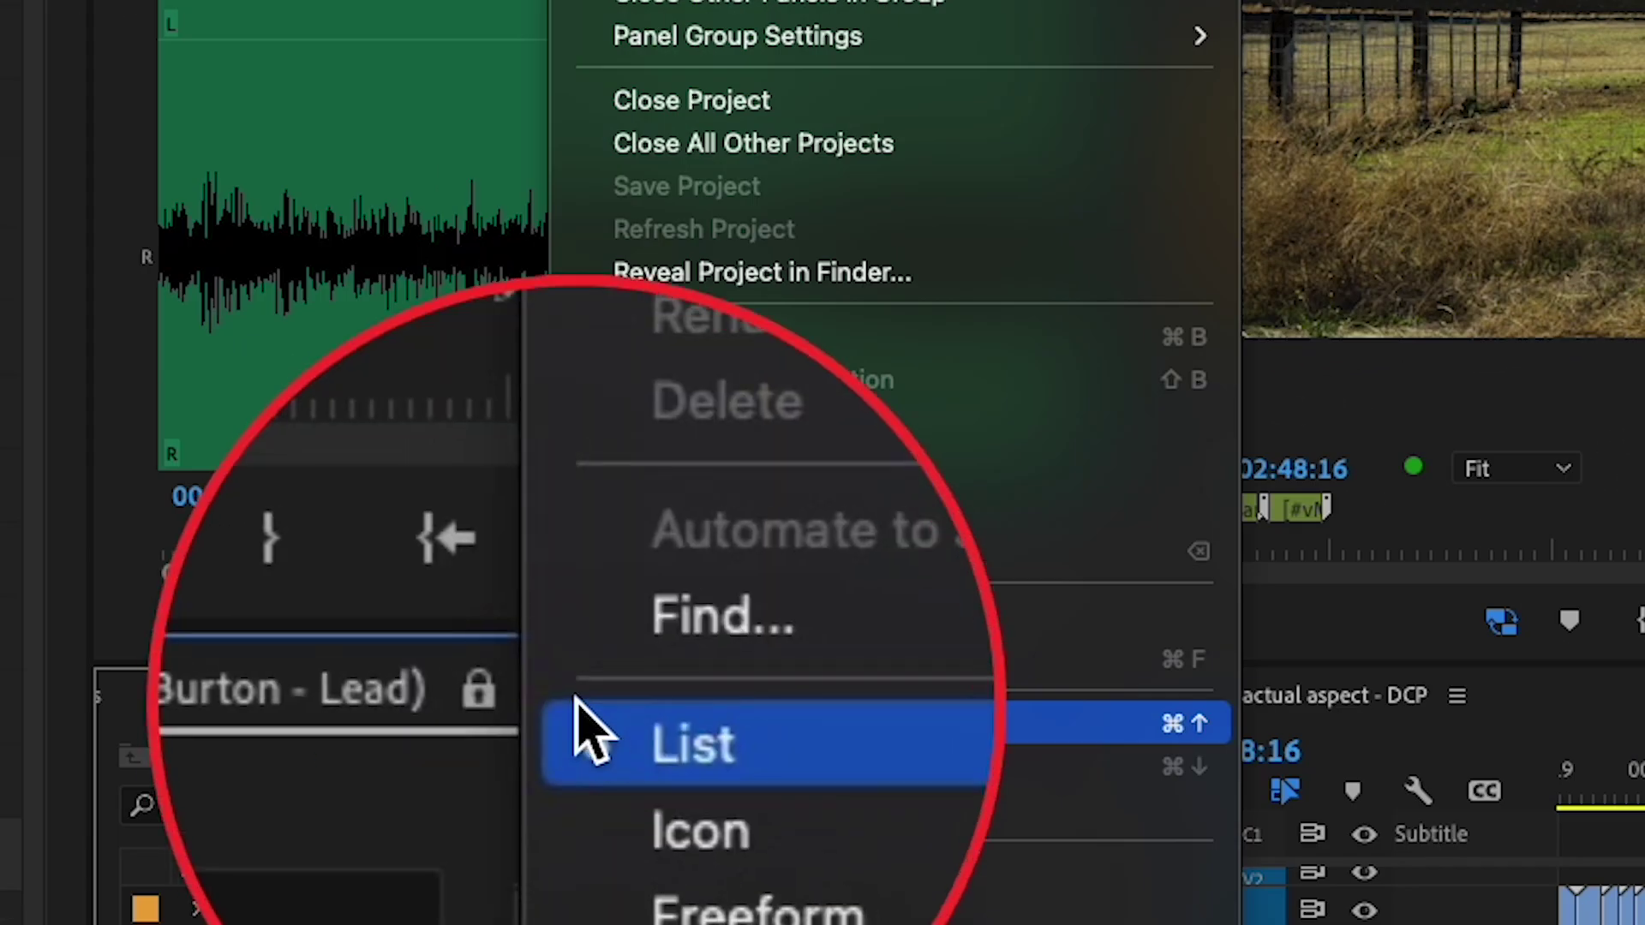
left_click(587, 723)
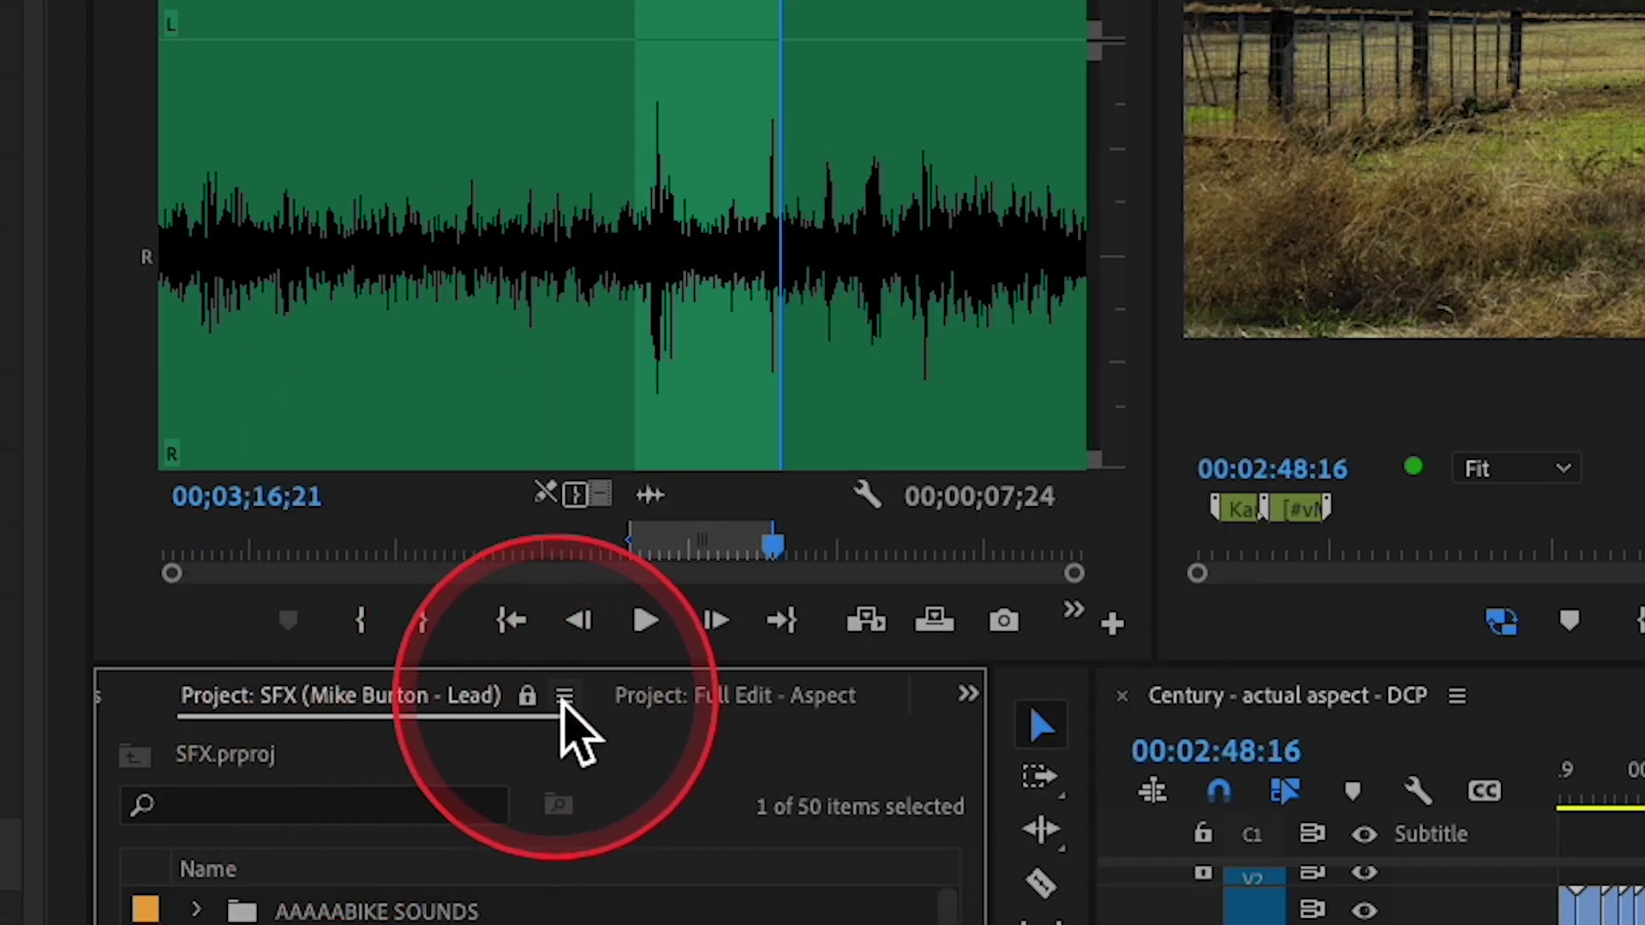
left_click(563, 698)
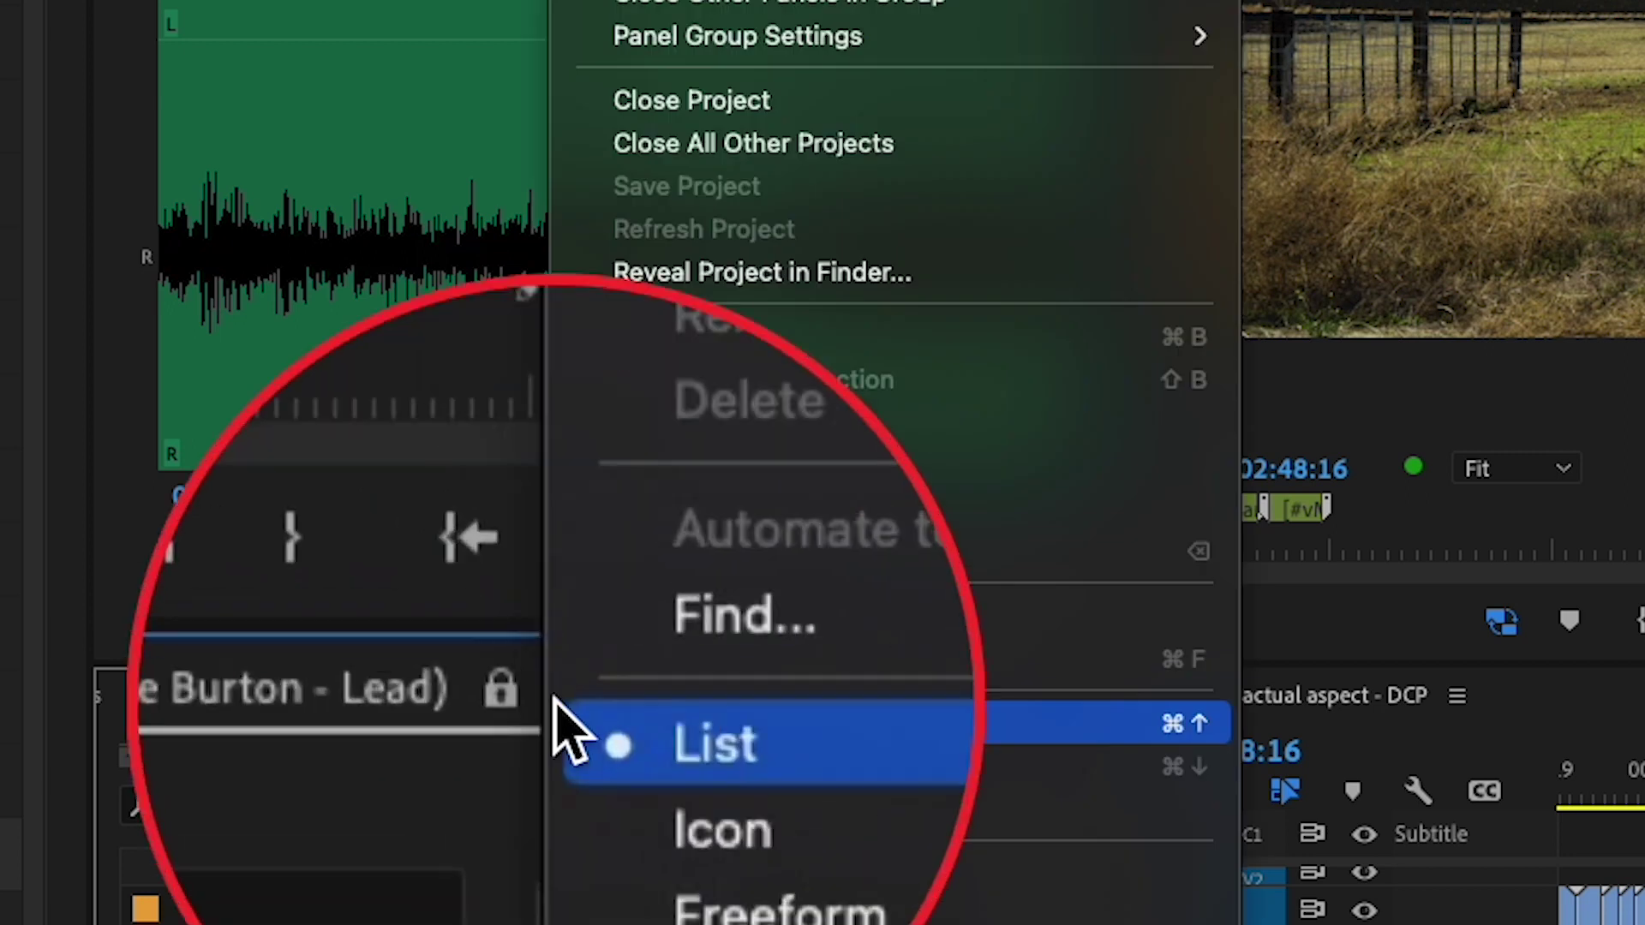